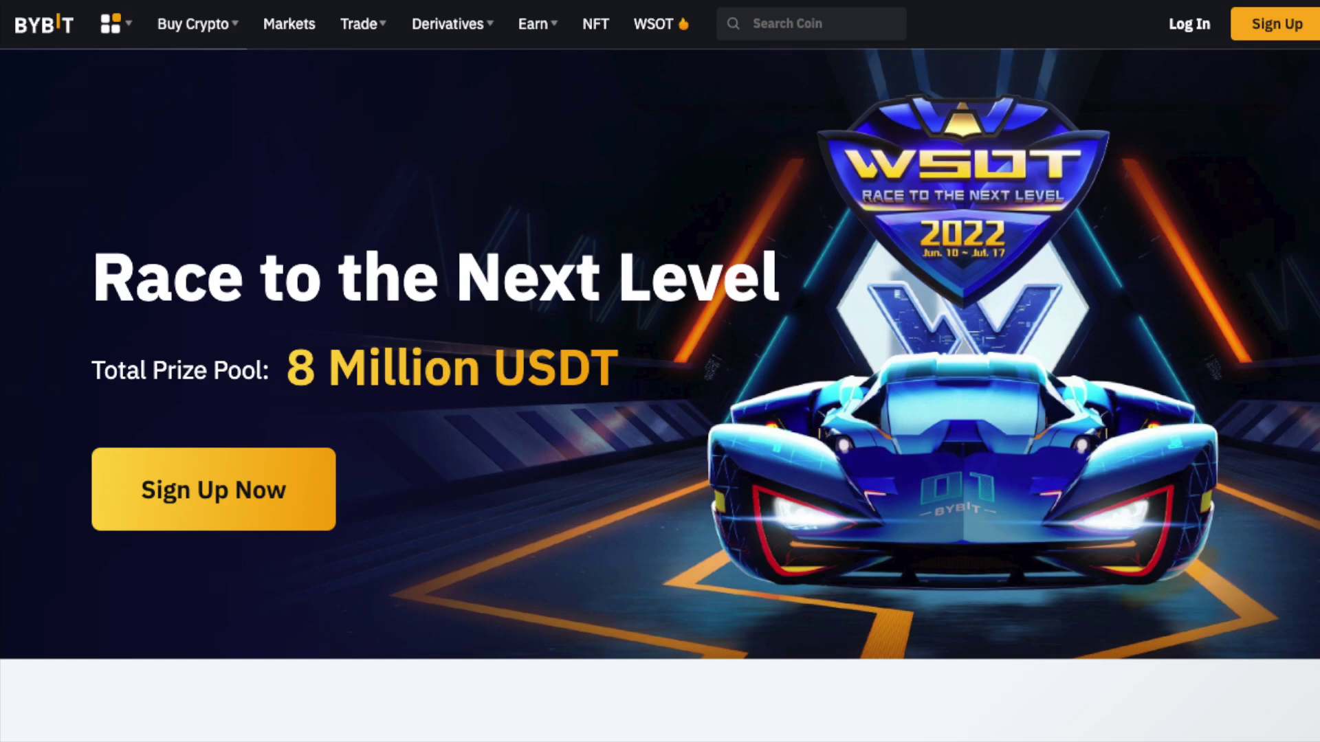
Step: Start a new Bybit sign-up and paste the referral code into the Promo or Referral Code field
{"action": "left_click", "coordinate": [1279, 25]}
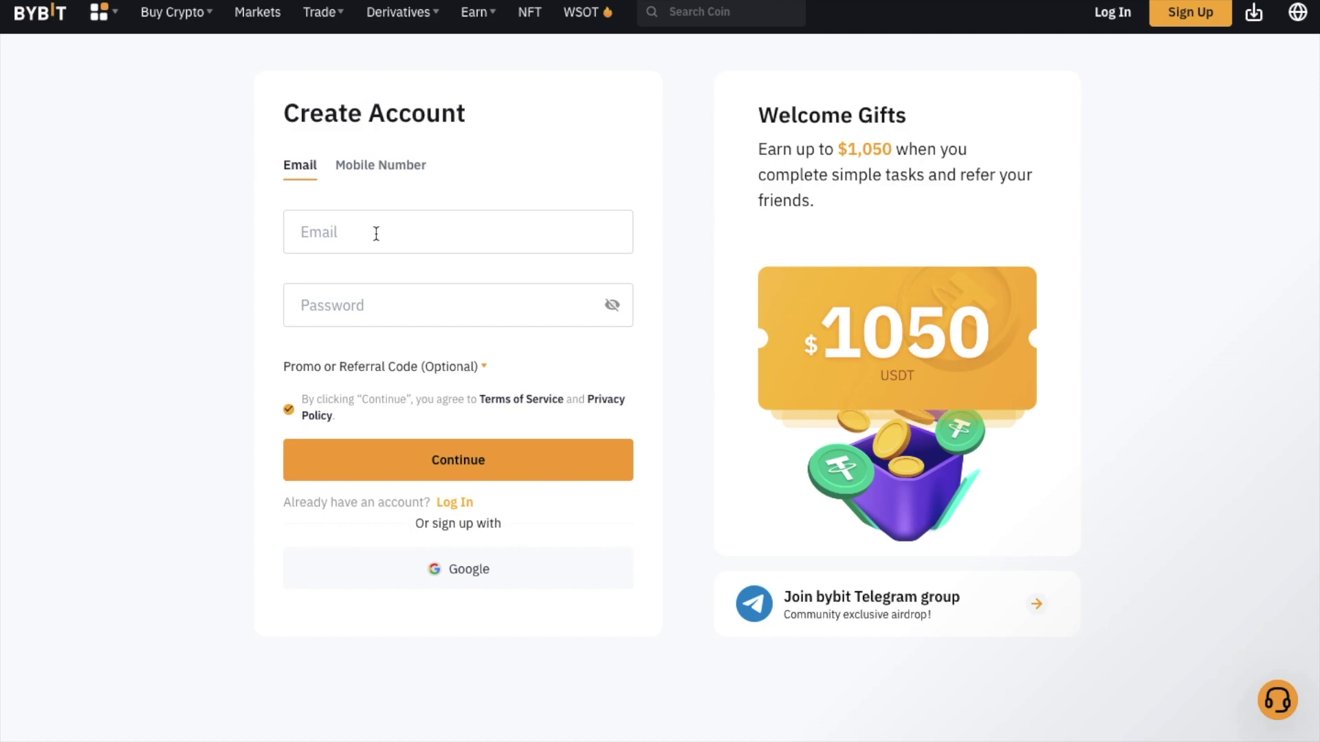
{"action": "left_click", "coordinate": [484, 368]}
{"action": "left_click", "coordinate": [481, 388]}
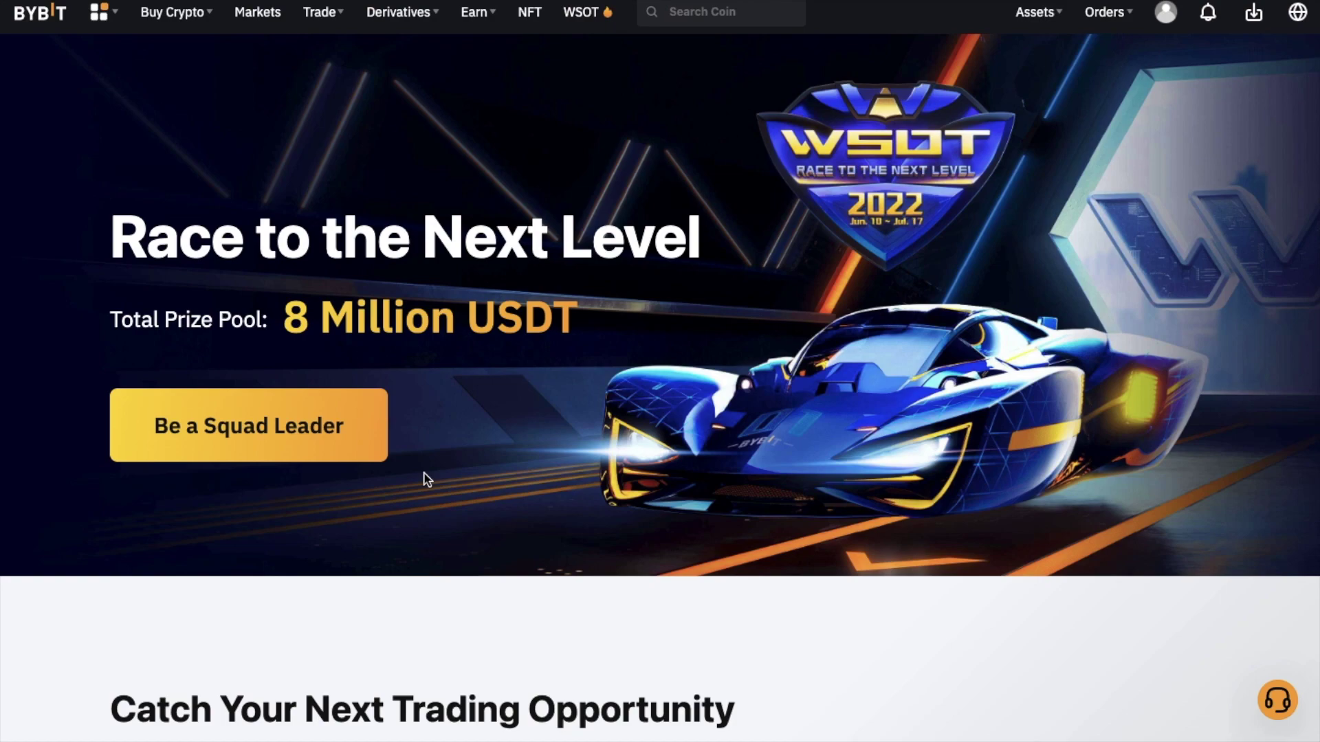
Step: Review the Account & Security page from the avatar menu, then bring up the Assets menu
{"action": "mouse_move", "coordinate": [1168, 31]}
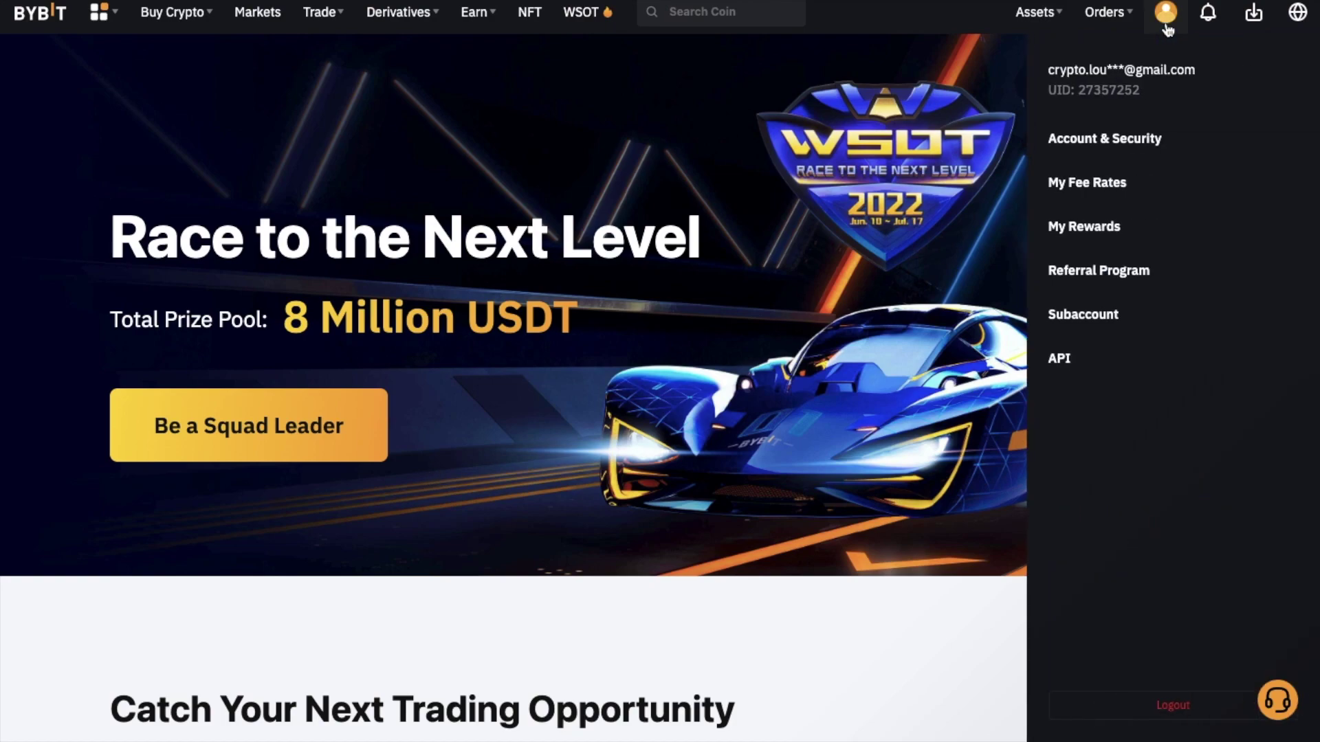
{"action": "left_click", "coordinate": [1147, 137]}
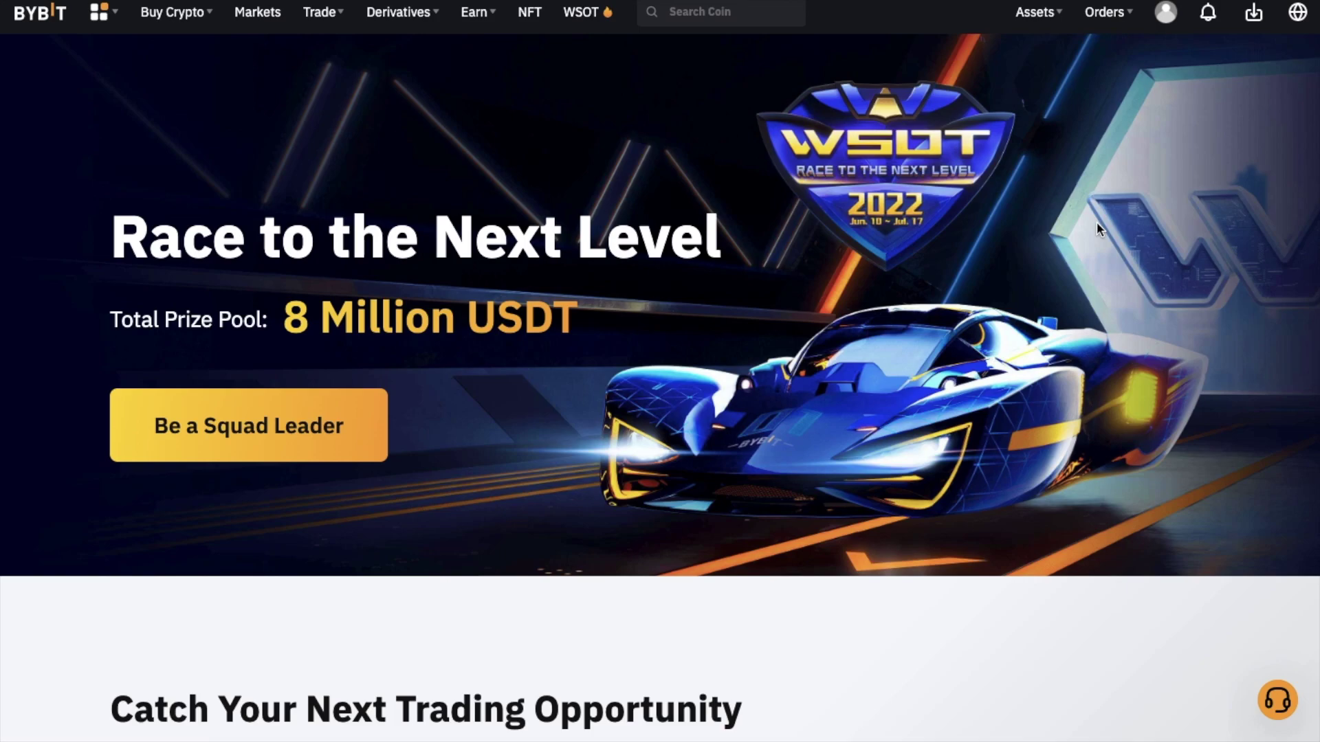
{"action": "mouse_move", "coordinate": [1058, 13]}
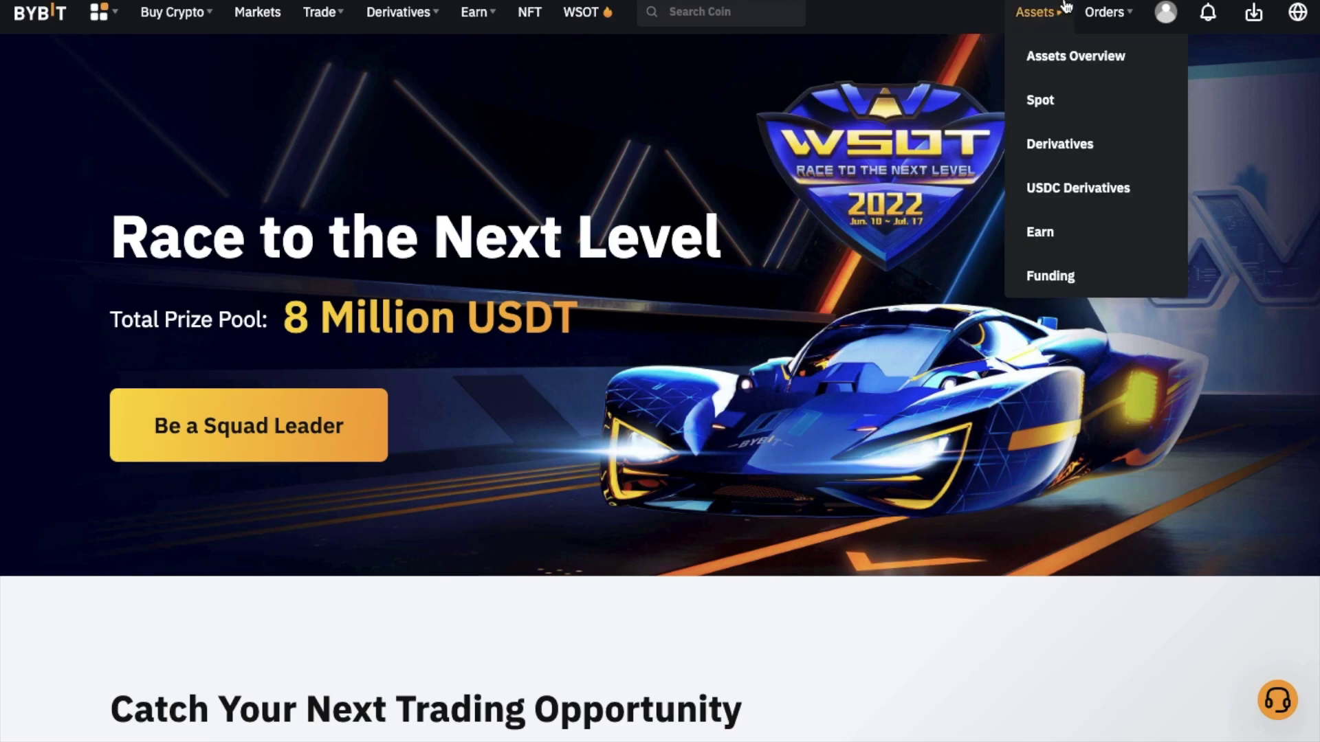
Step: From Assets Overview, start a deposit and scroll through the Coin dropdown list
{"action": "left_click", "coordinate": [1059, 69]}
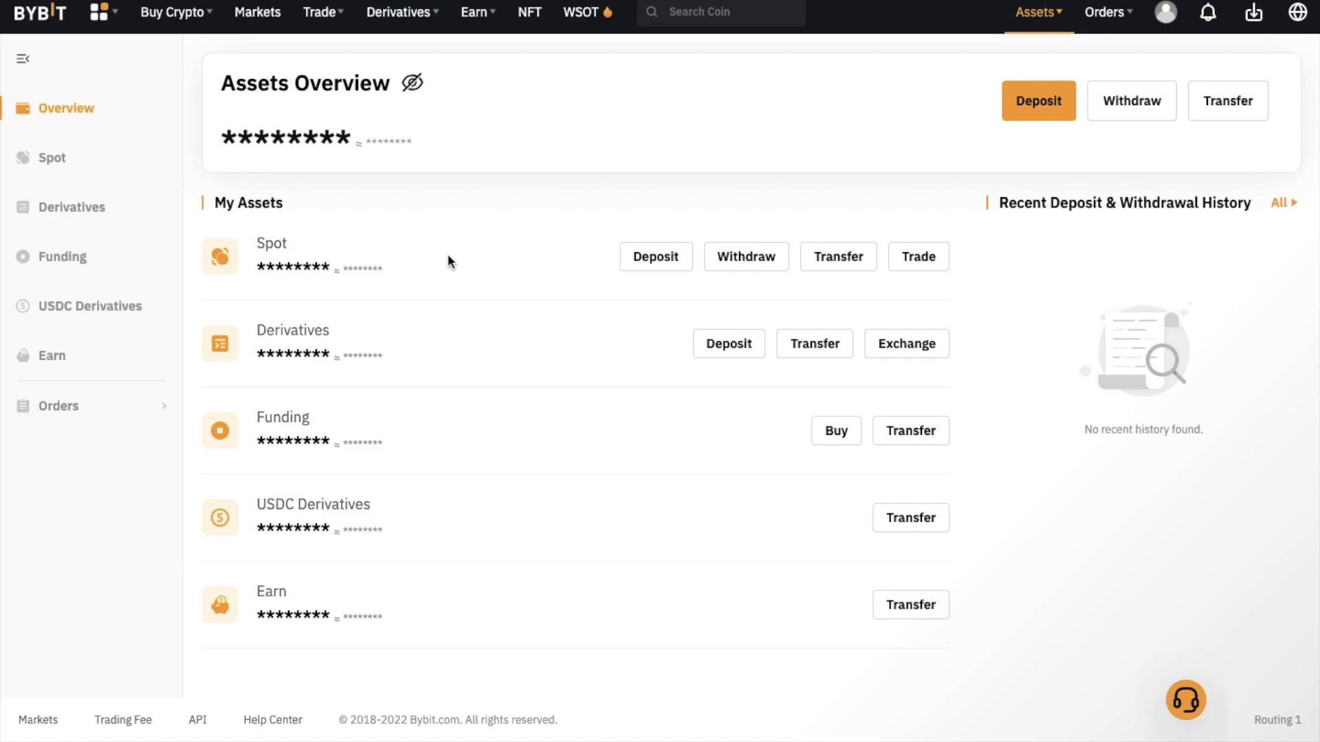
{"action": "left_click", "coordinate": [1038, 101]}
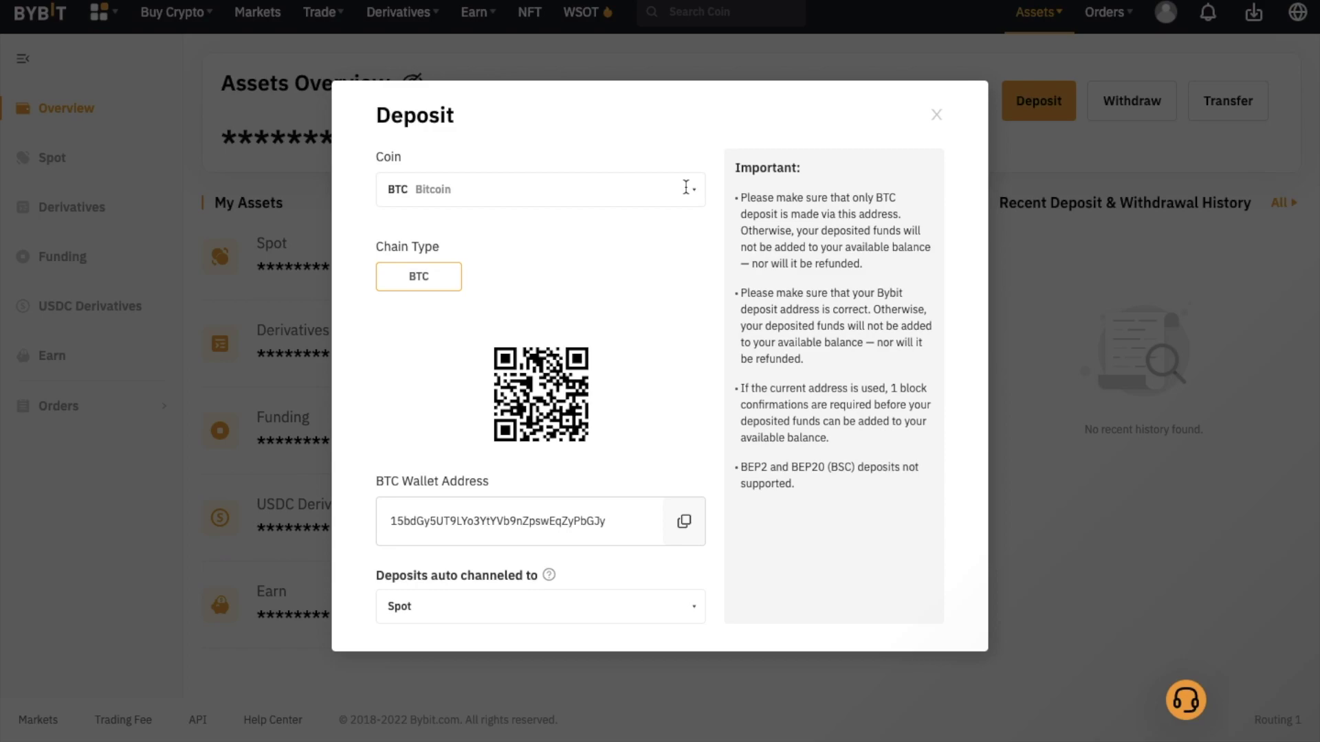
{"action": "left_click", "coordinate": [686, 187]}
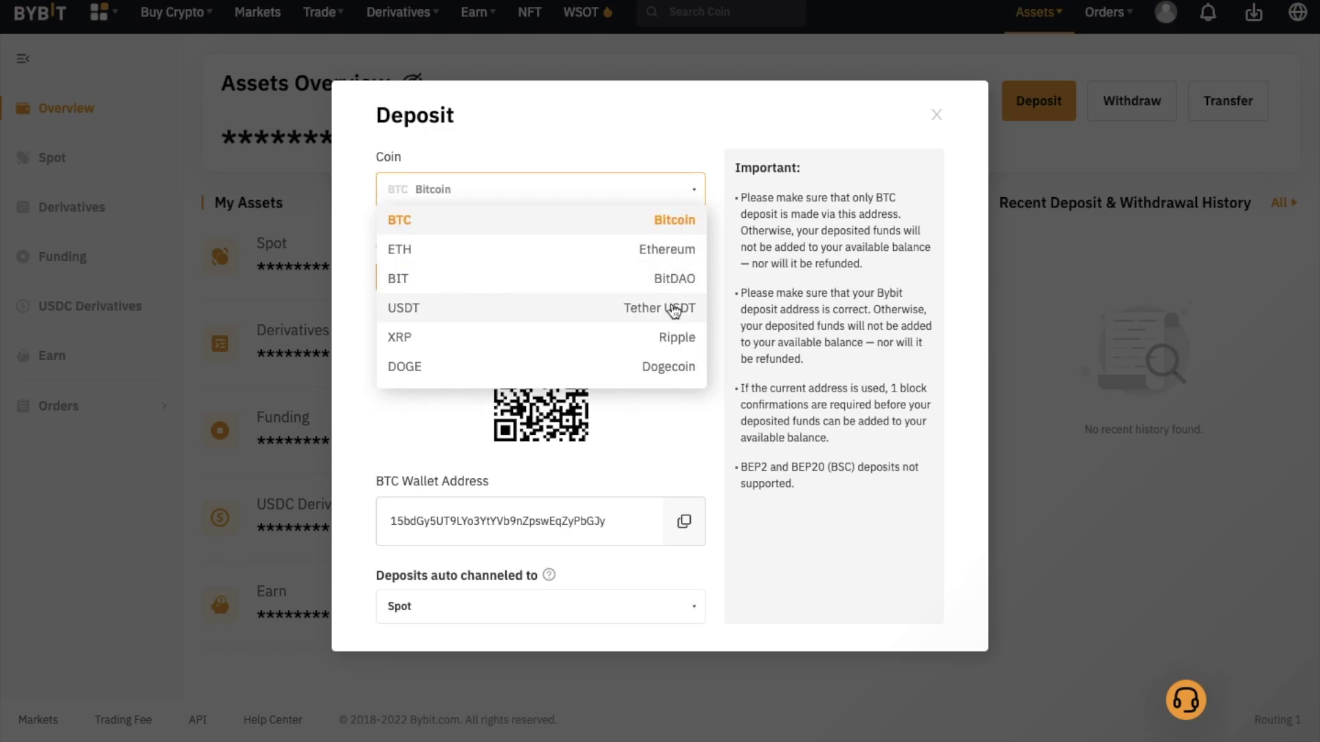
{"action": "scroll", "coordinate": [674, 311], "scroll_direction": "down", "scroll_amount": 3}
{"action": "scroll", "coordinate": [674, 312], "scroll_direction": "down", "scroll_amount": 1}
{"action": "scroll", "coordinate": [674, 311], "scroll_direction": "down", "scroll_amount": 15}
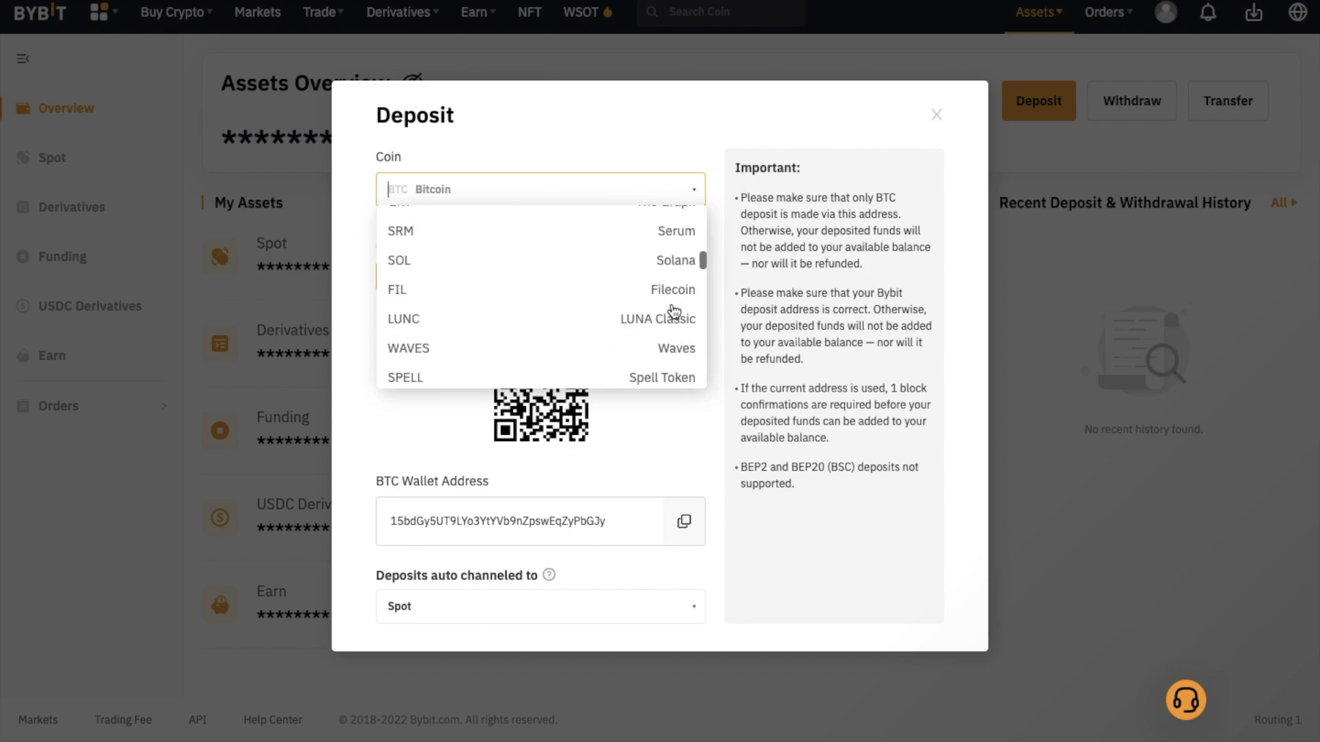
{"action": "scroll", "coordinate": [674, 312], "scroll_direction": "down", "scroll_amount": 12}
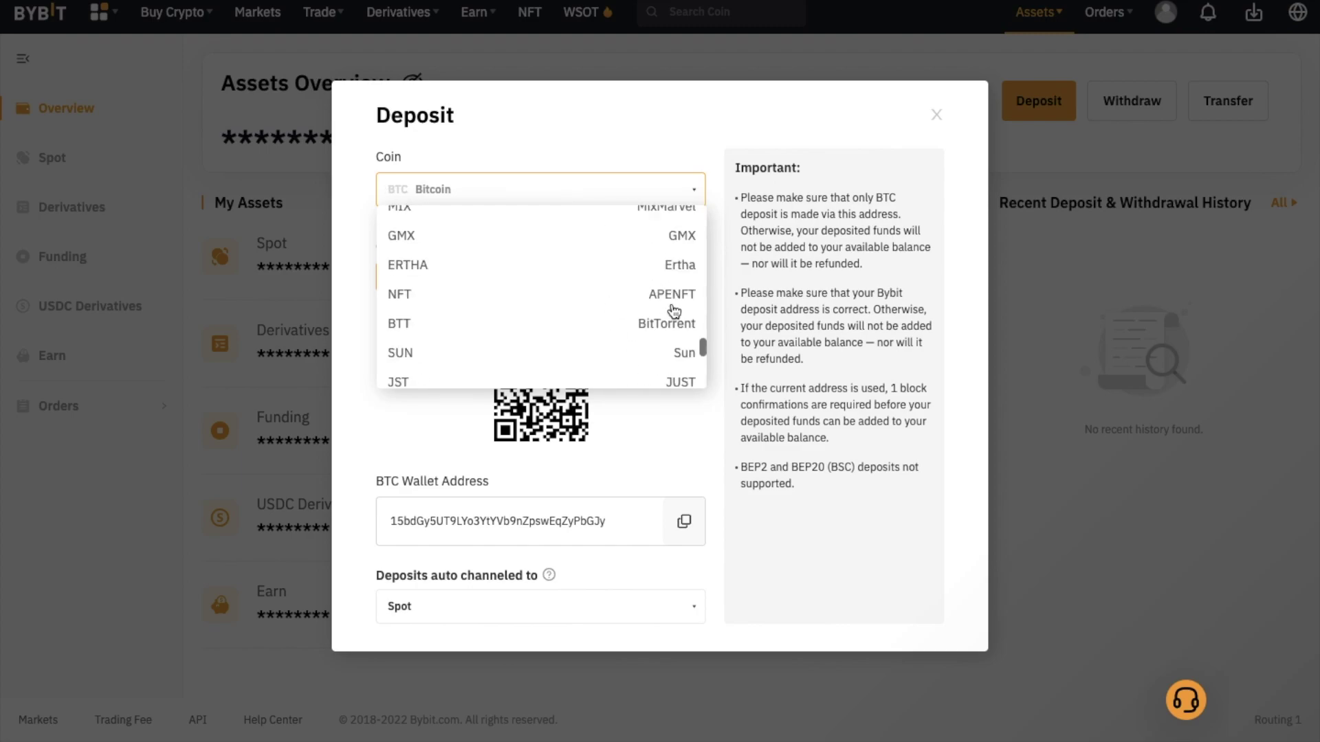
{"action": "scroll", "coordinate": [588, 431], "scroll_direction": "down", "scroll_amount": 1}
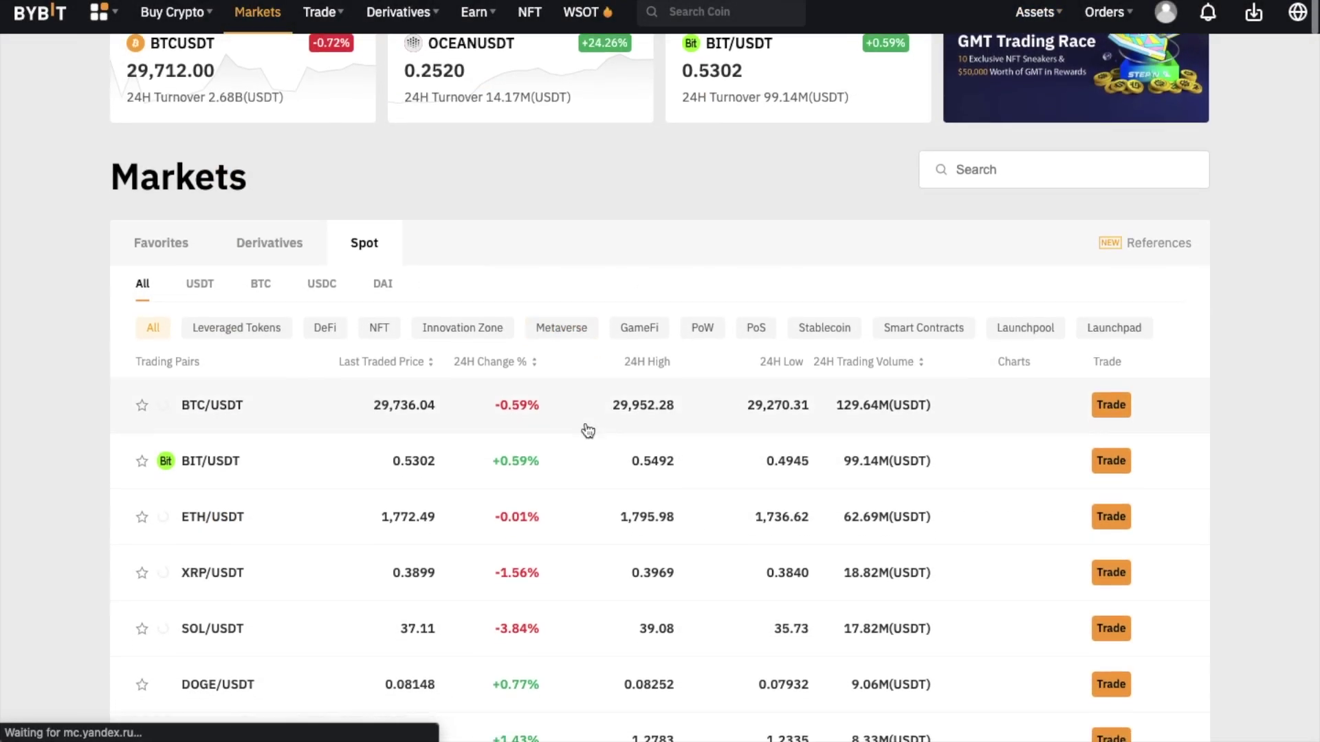
Step: Scroll the Markets list, then go to the Buy Crypto Express card purchase page
{"action": "scroll", "coordinate": [588, 431], "scroll_direction": "down", "scroll_amount": 2}
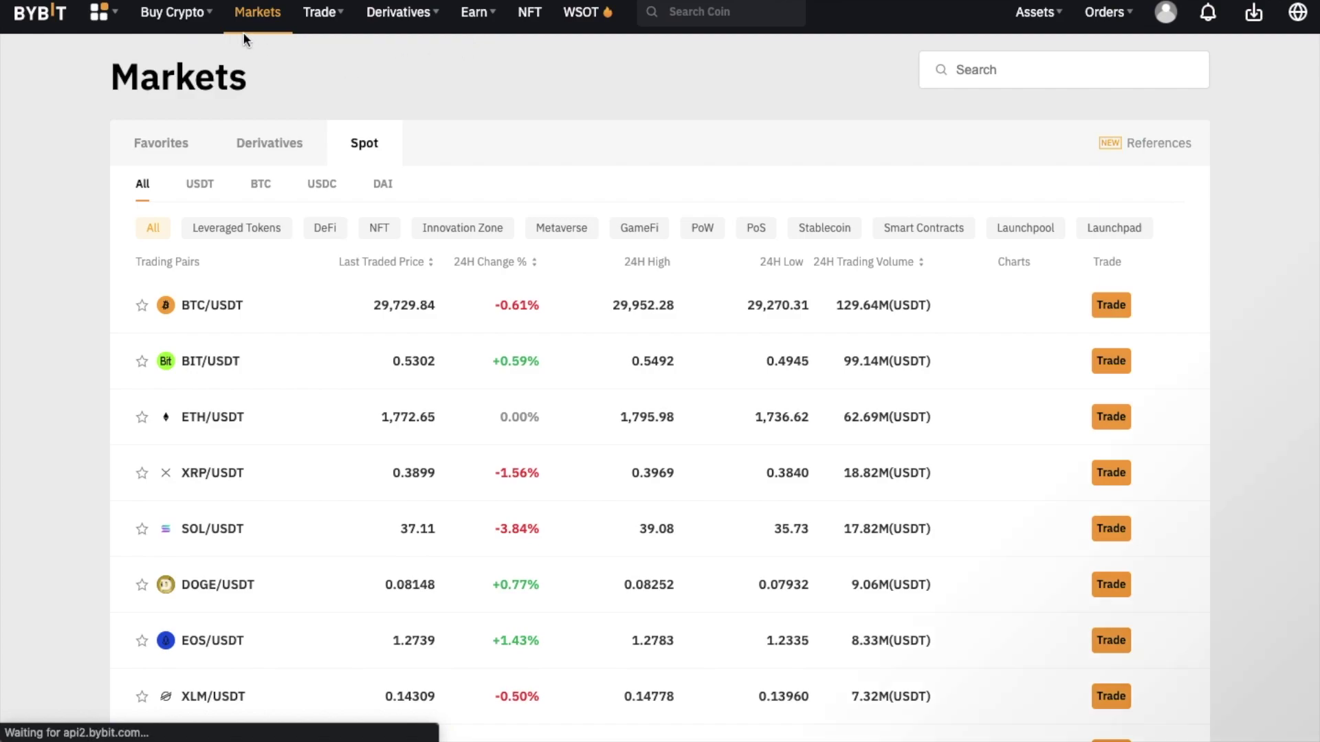
{"action": "mouse_move", "coordinate": [184, 32]}
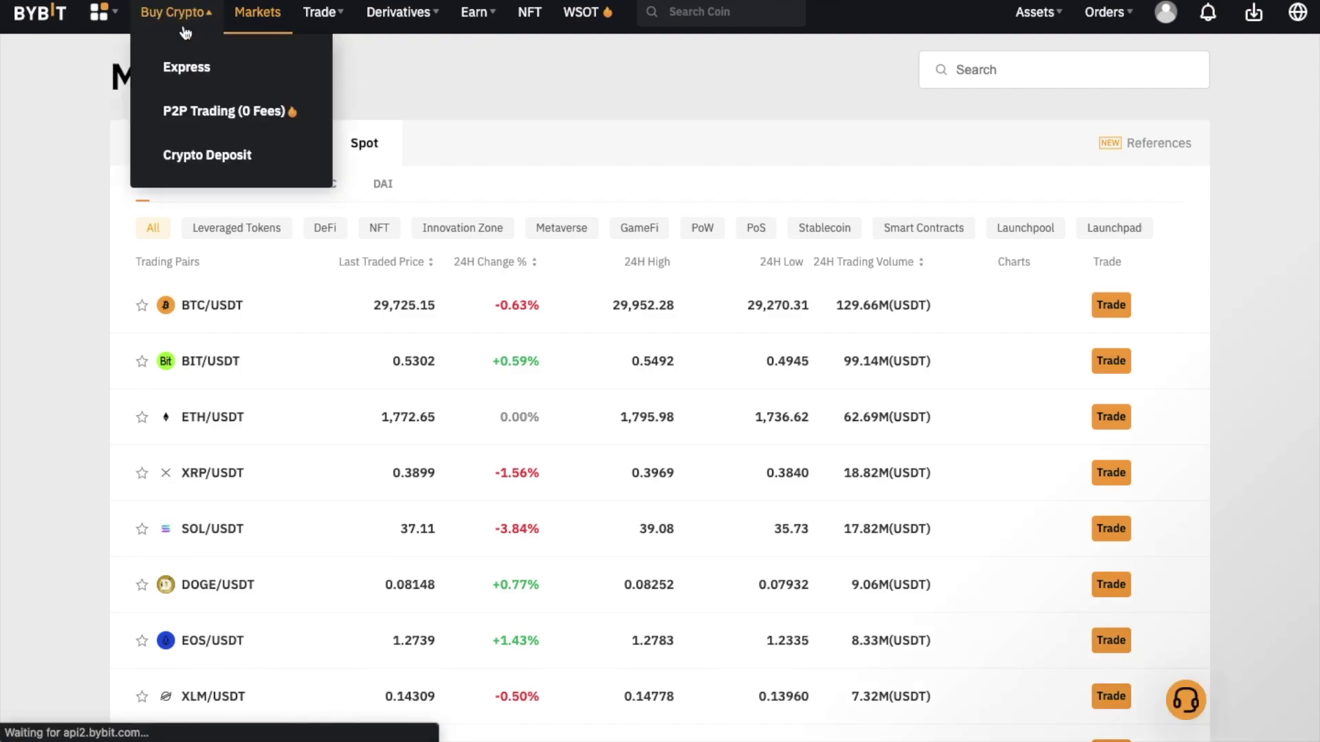
{"action": "left_click", "coordinate": [186, 69]}
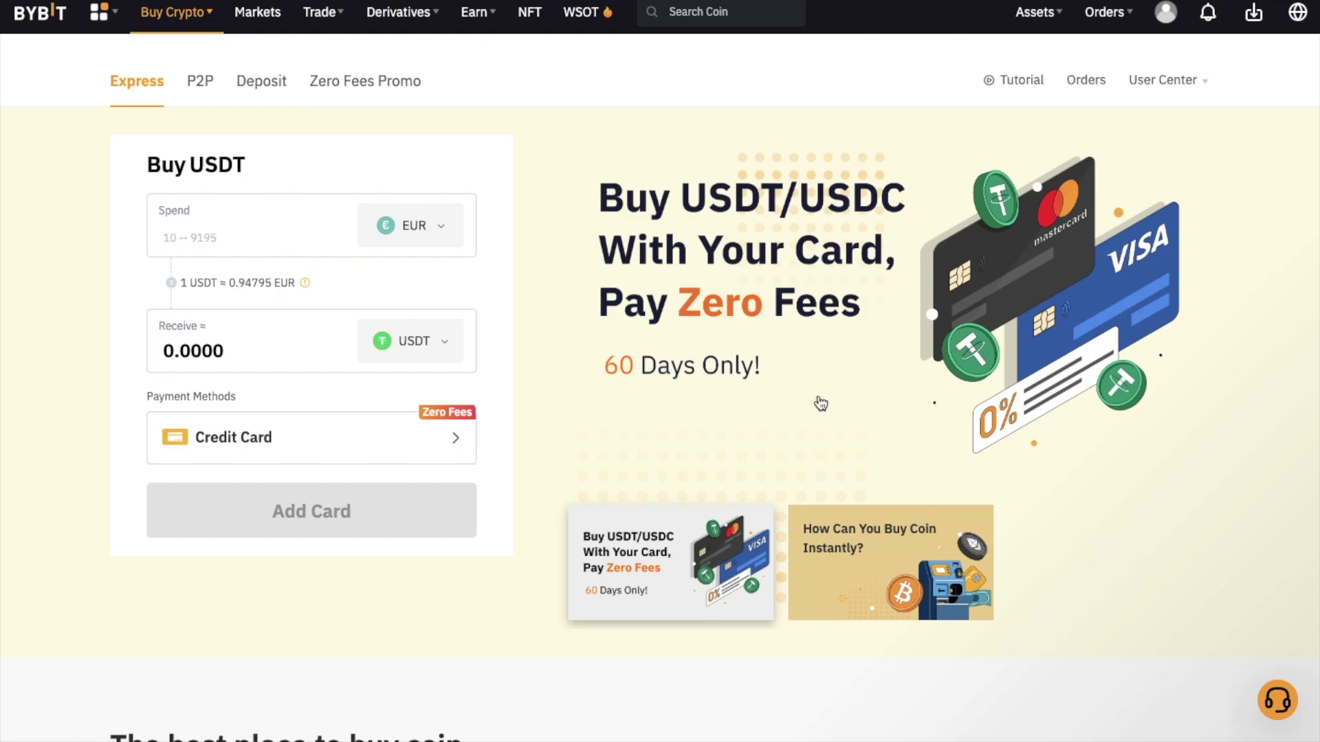
Step: Fill the Buy USDT form to spend 50 GBP, keeping USDT to receive, paying by credit card
{"action": "left_click", "coordinate": [444, 235]}
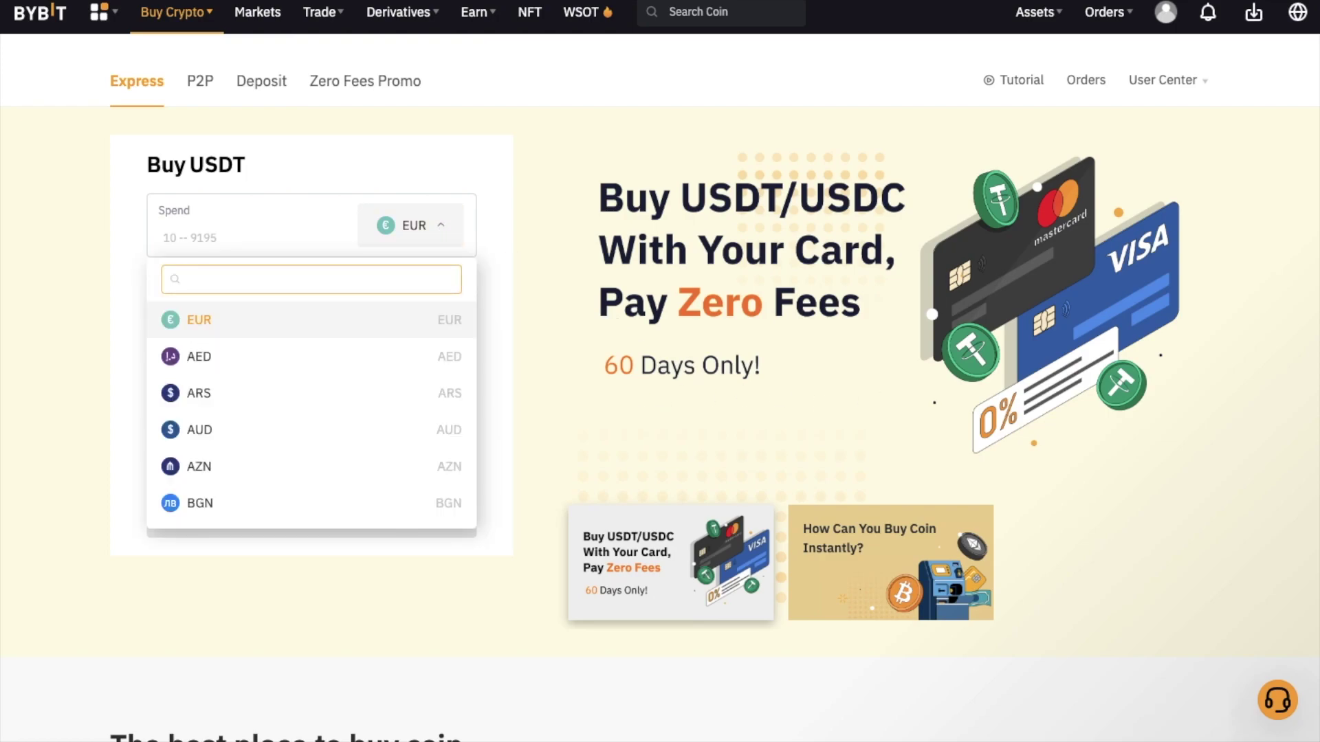
{"action": "type", "text": "GBP"}
{"action": "left_click", "coordinate": [344, 342]}
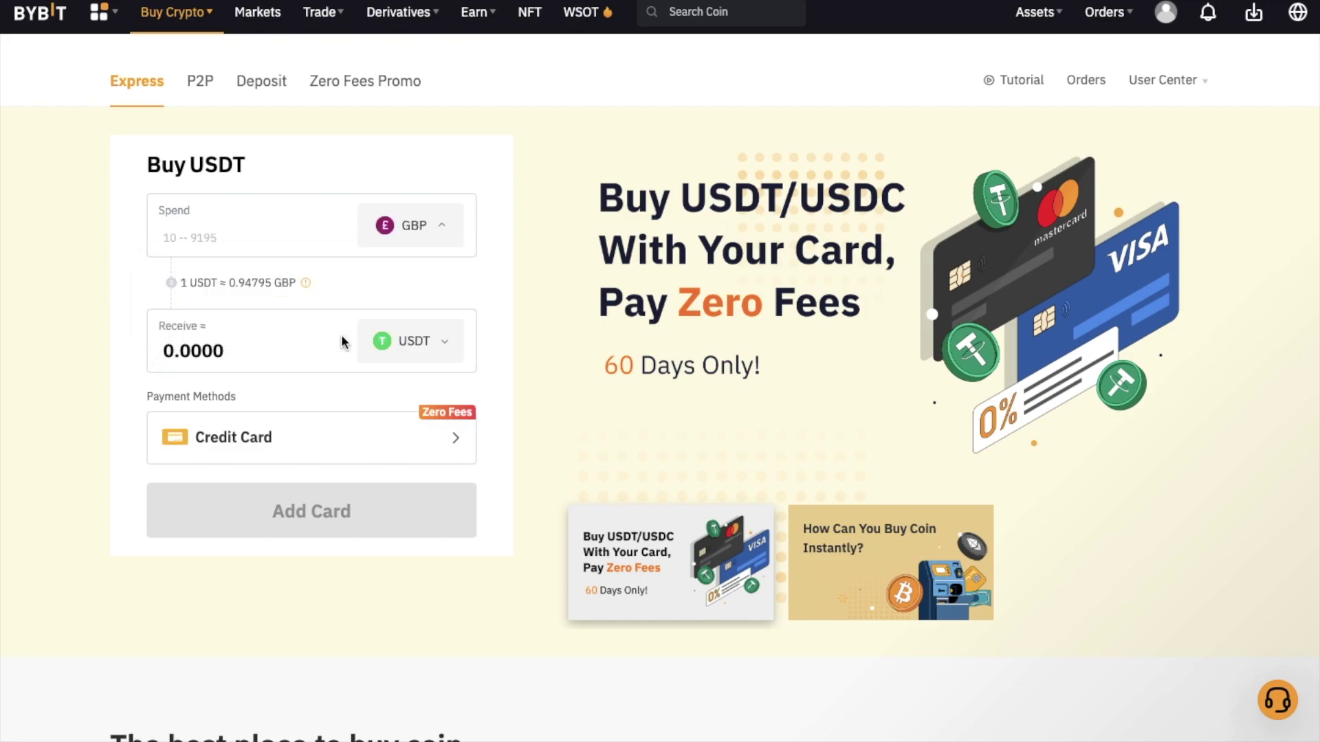
{"action": "type", "text": "50"}
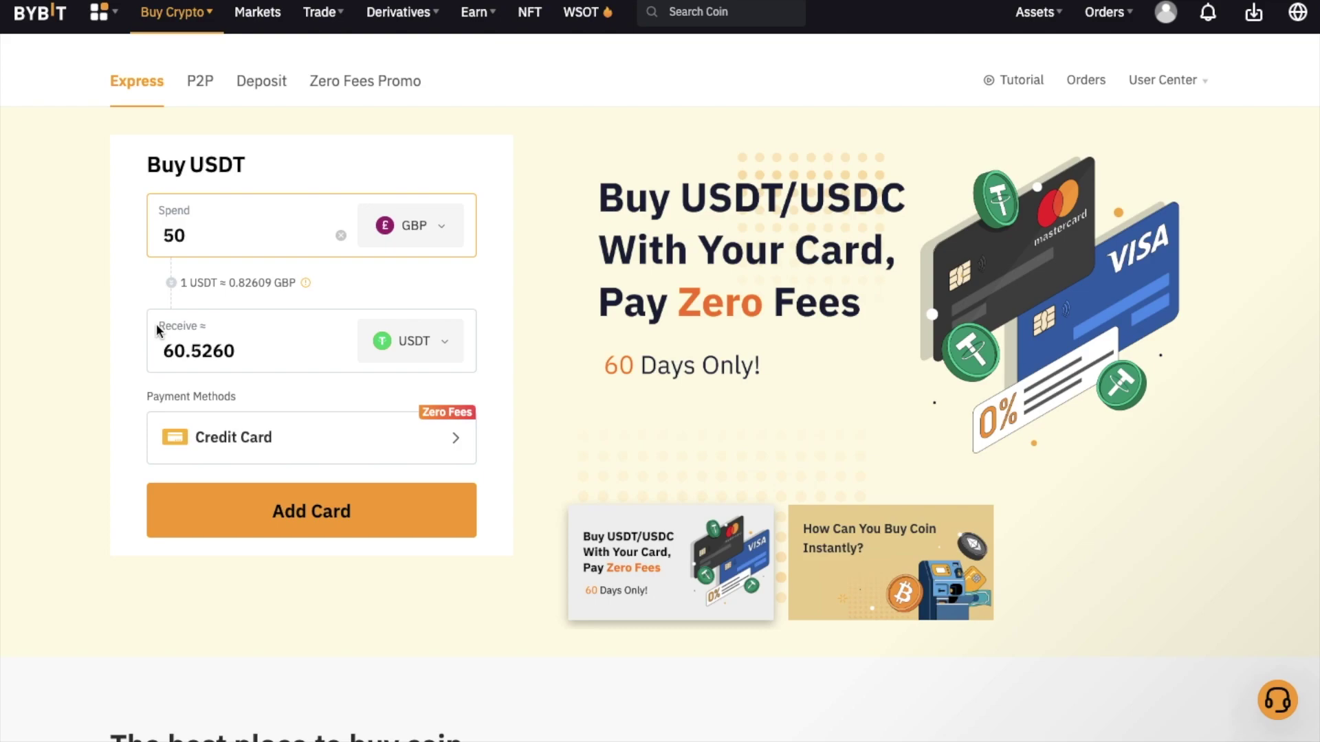
{"action": "left_click", "coordinate": [458, 344]}
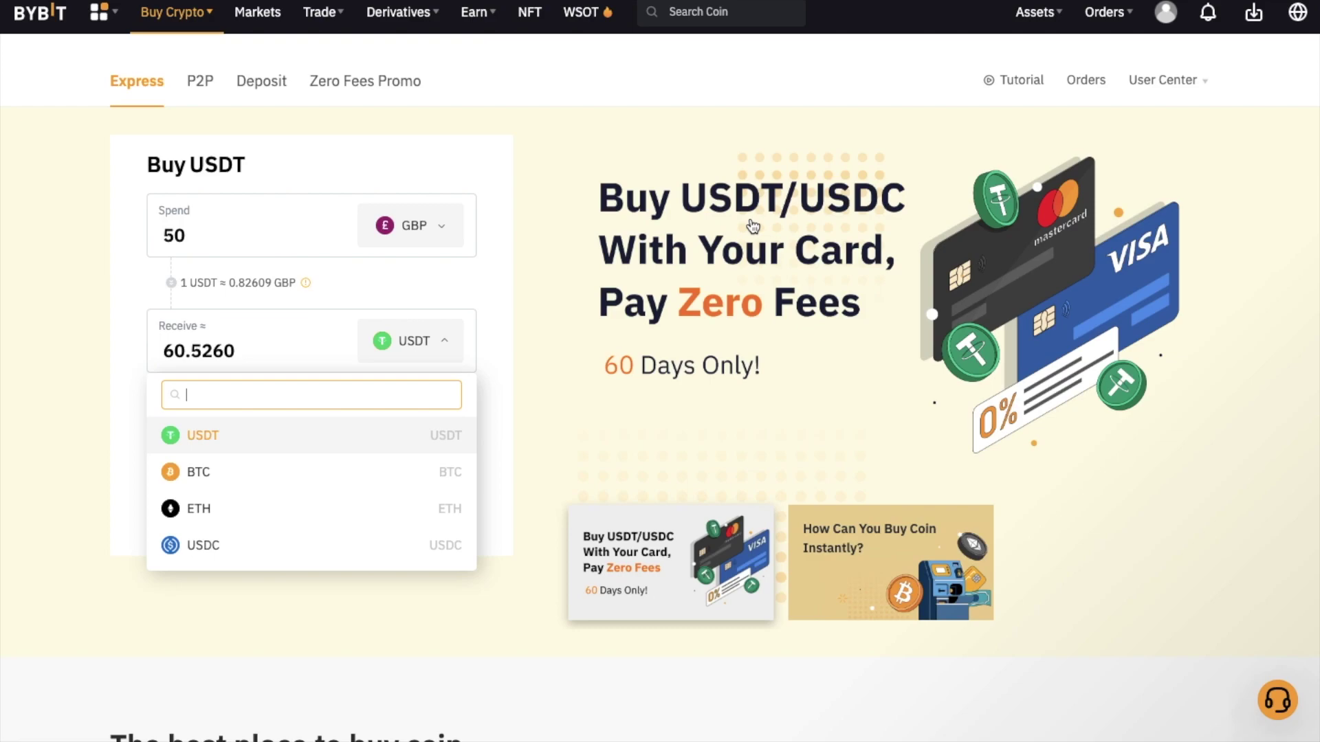
{"action": "left_click", "coordinate": [753, 225]}
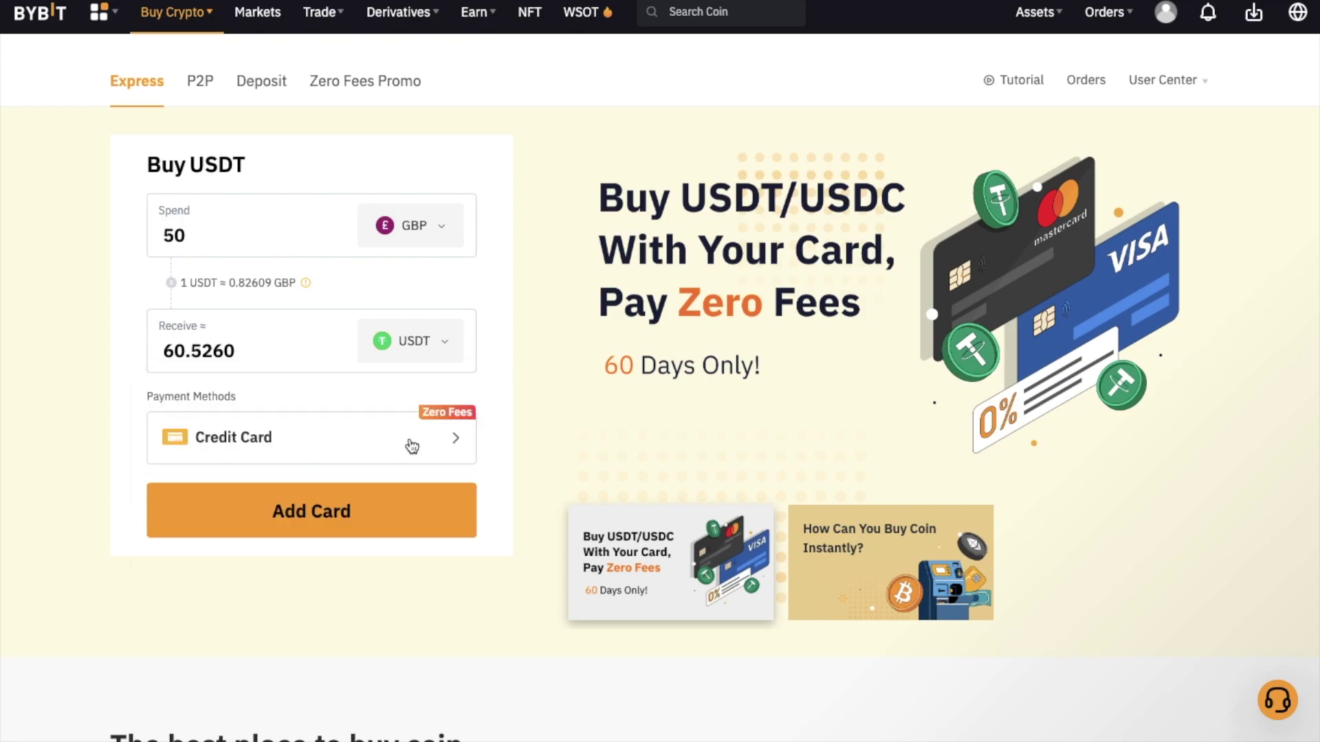
{"action": "left_click", "coordinate": [410, 445]}
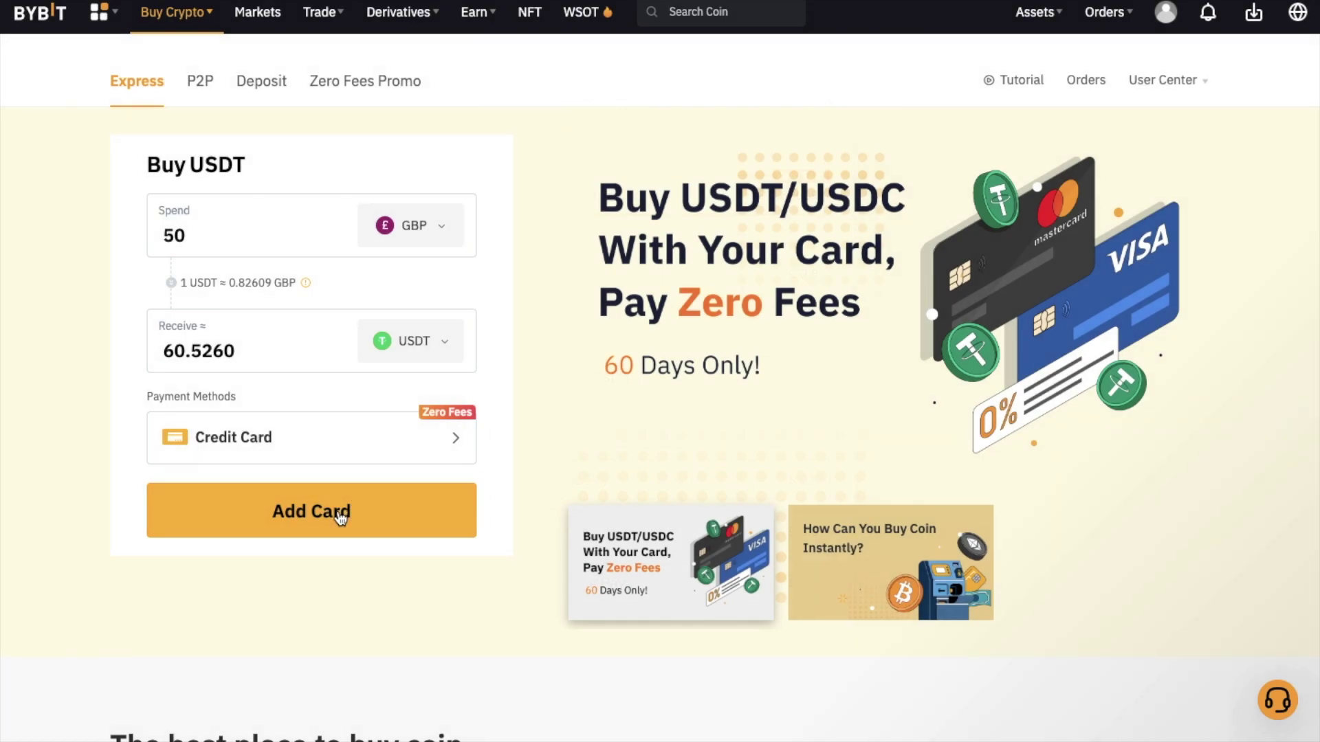
Step: Add a new credit card for the purchase, then go to the Spot assets page
{"action": "left_click", "coordinate": [339, 517]}
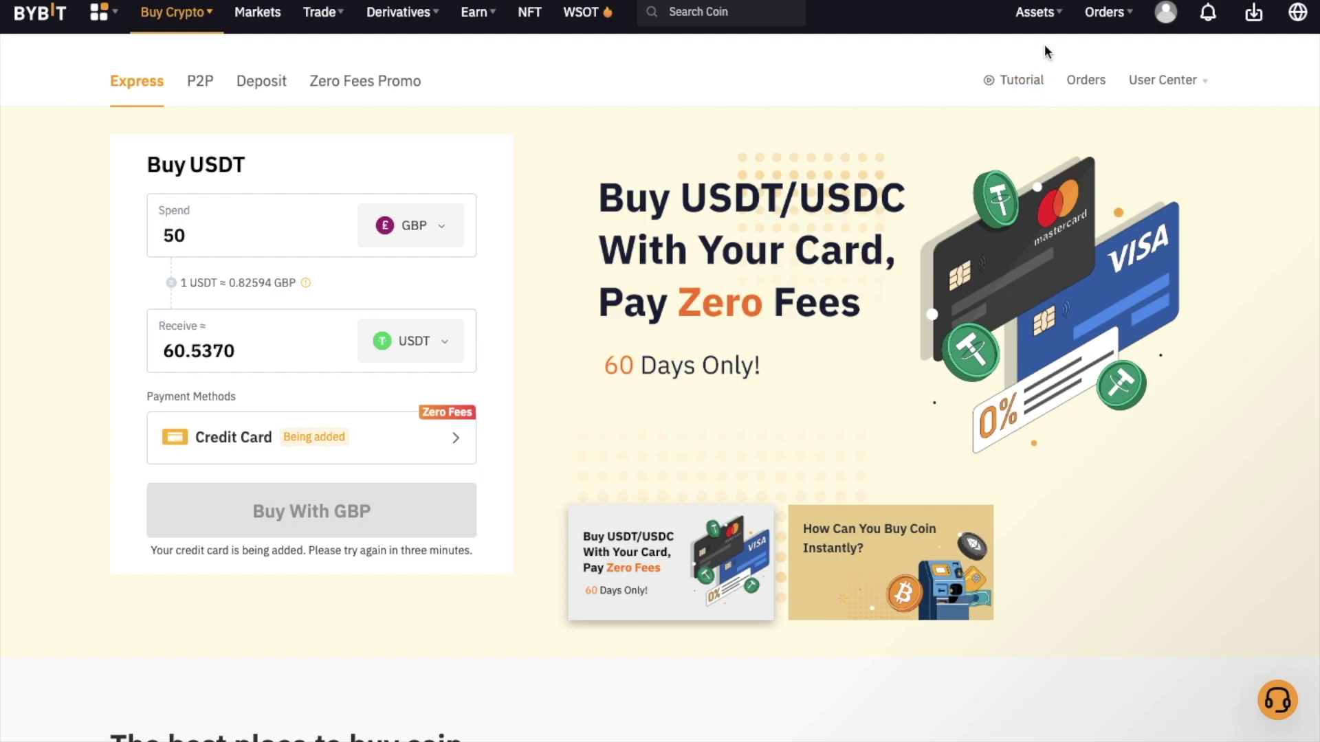
{"action": "mouse_move", "coordinate": [1048, 18]}
{"action": "left_click", "coordinate": [1041, 101]}
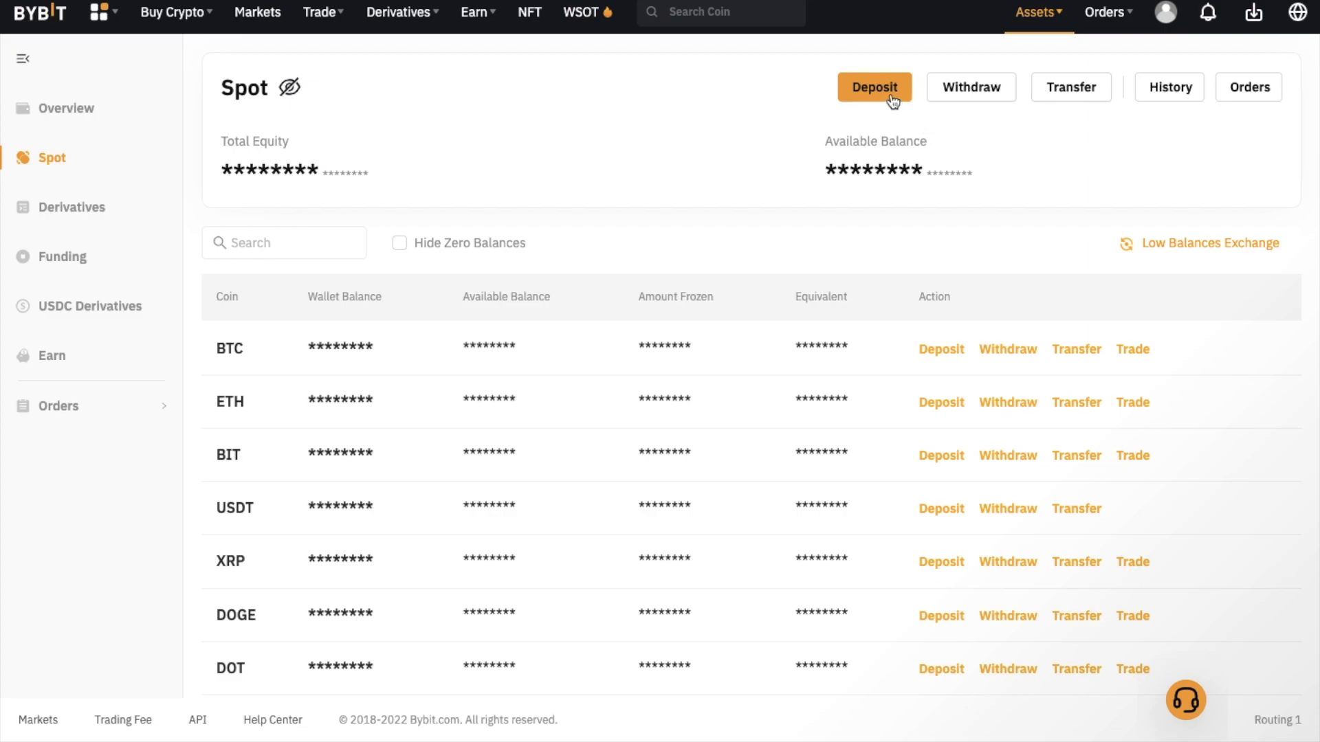
Step: Filter the Spot balances by 'USDT' and open the USDT row's Deposit window
{"action": "left_click", "coordinate": [264, 242]}
{"action": "type", "text": "USDT"}
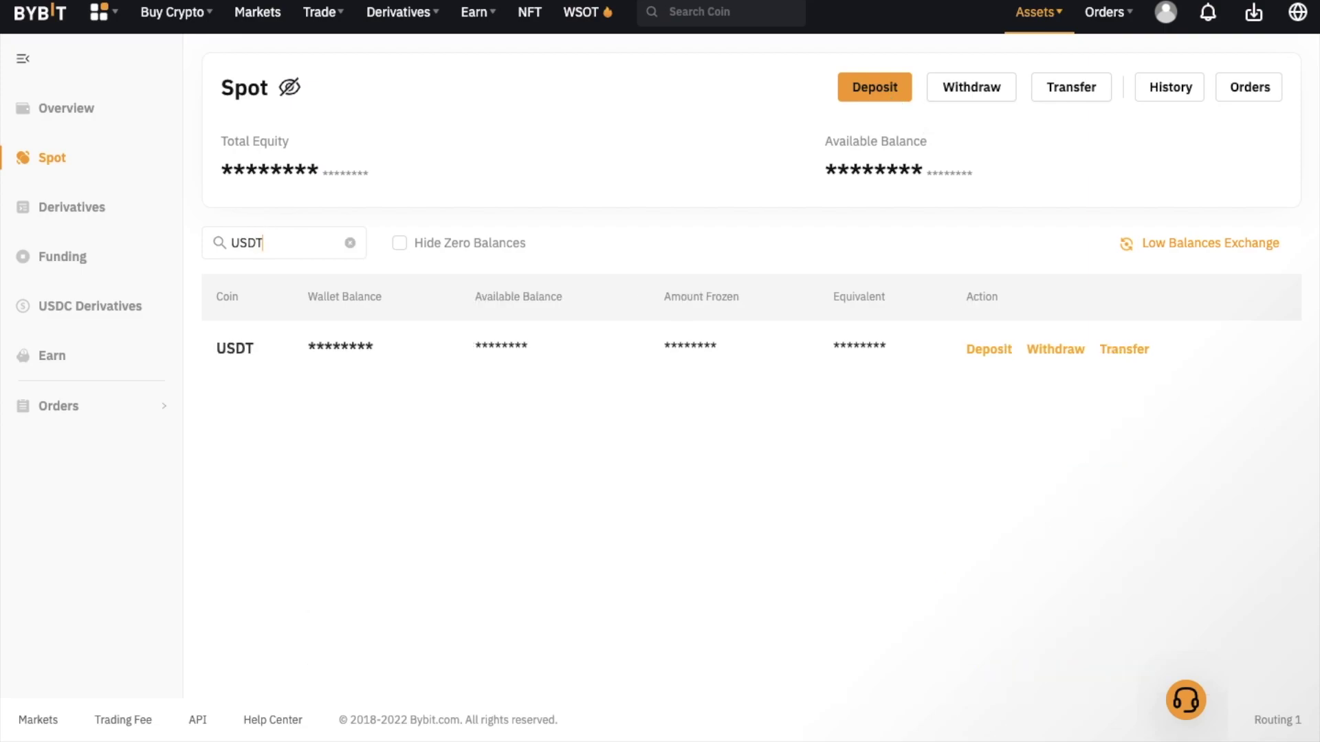
{"action": "left_click", "coordinate": [990, 350]}
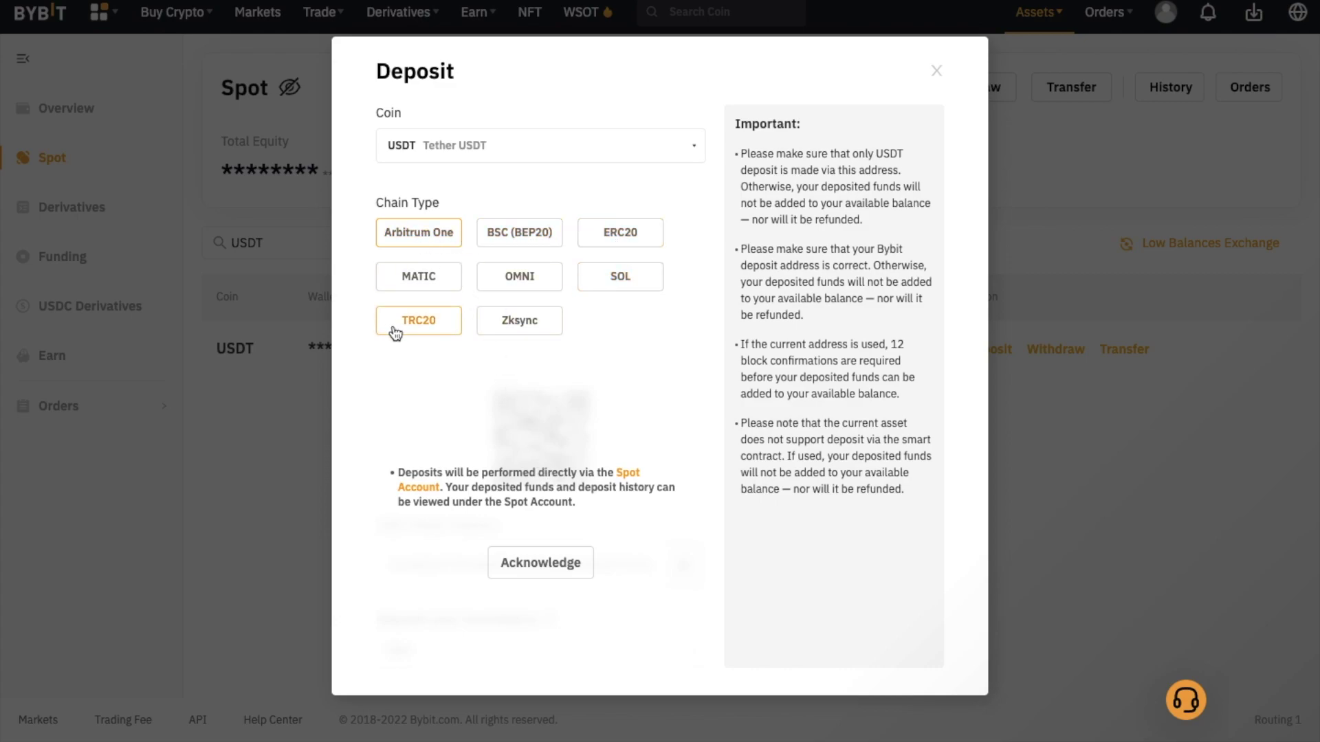
Step: Choose the TRC20 network, acknowledge the notice, and copy the USDT deposit address
{"action": "left_click", "coordinate": [435, 331]}
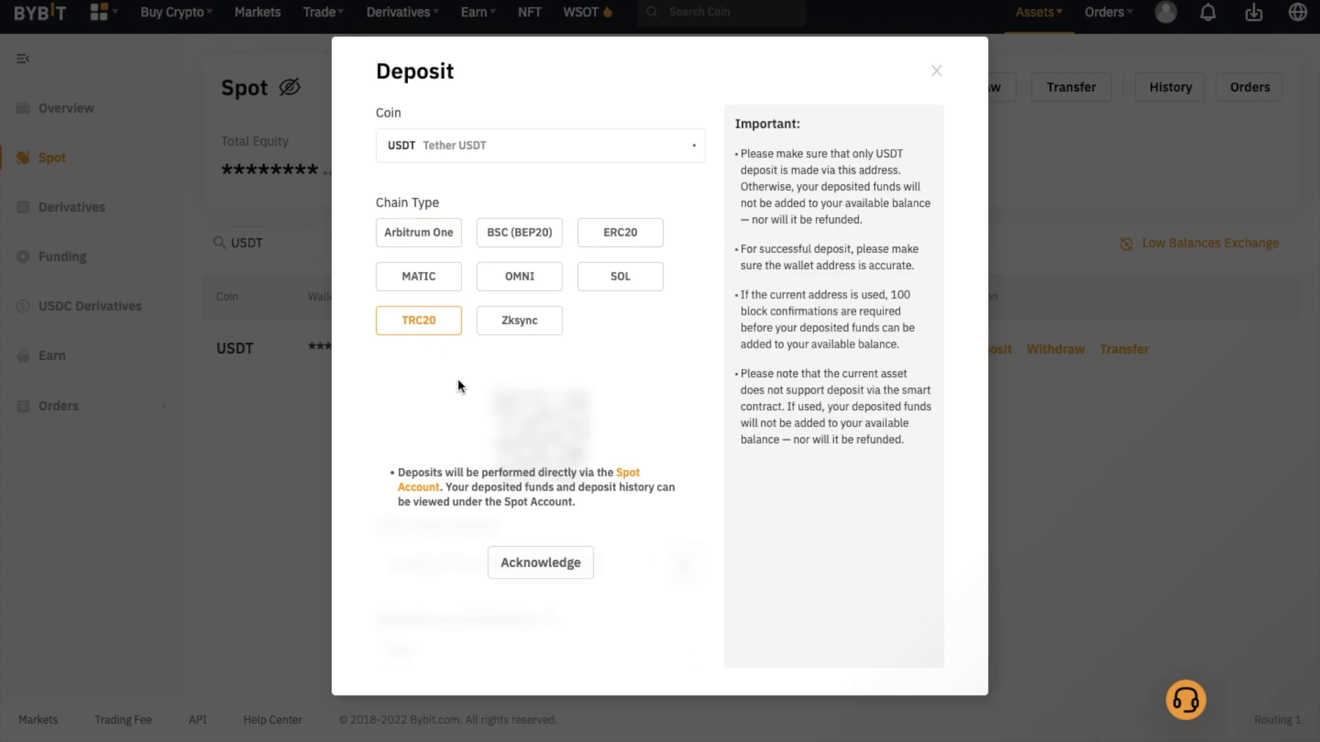
{"action": "left_click", "coordinate": [516, 566]}
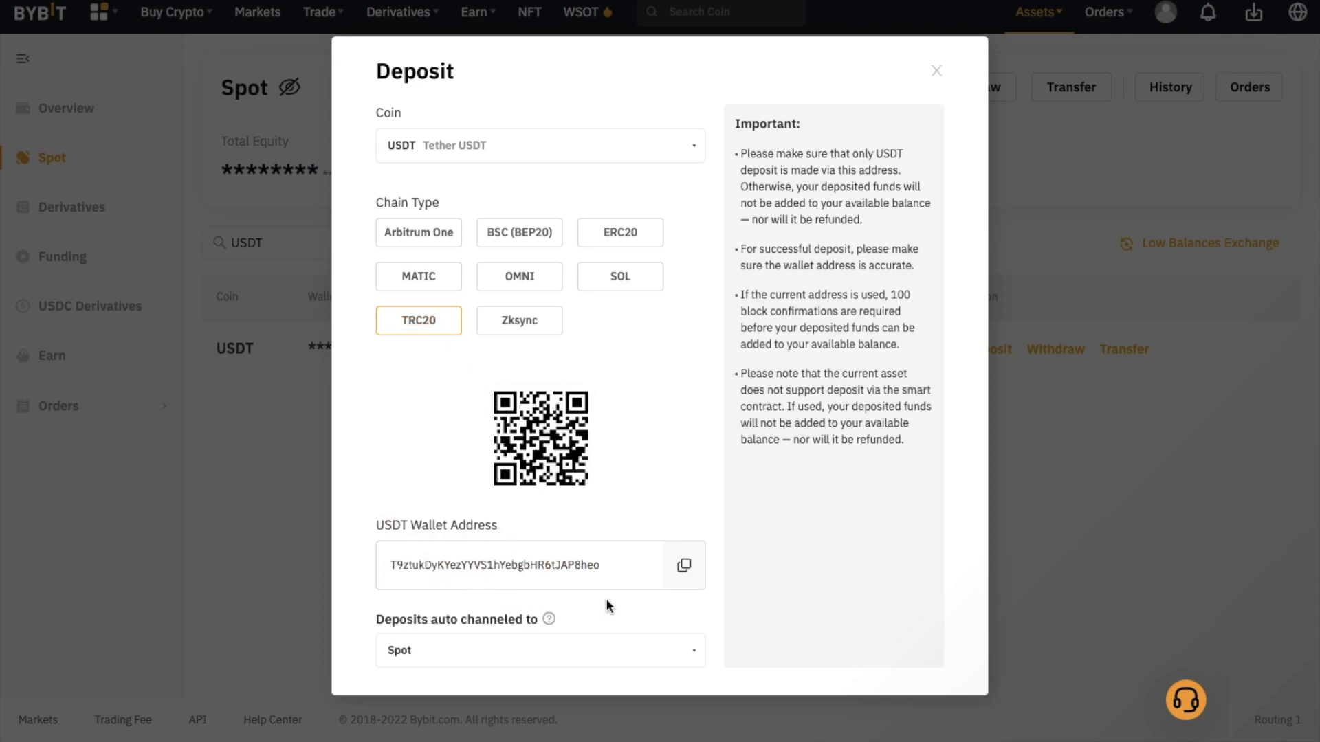
{"action": "left_click", "coordinate": [685, 564]}
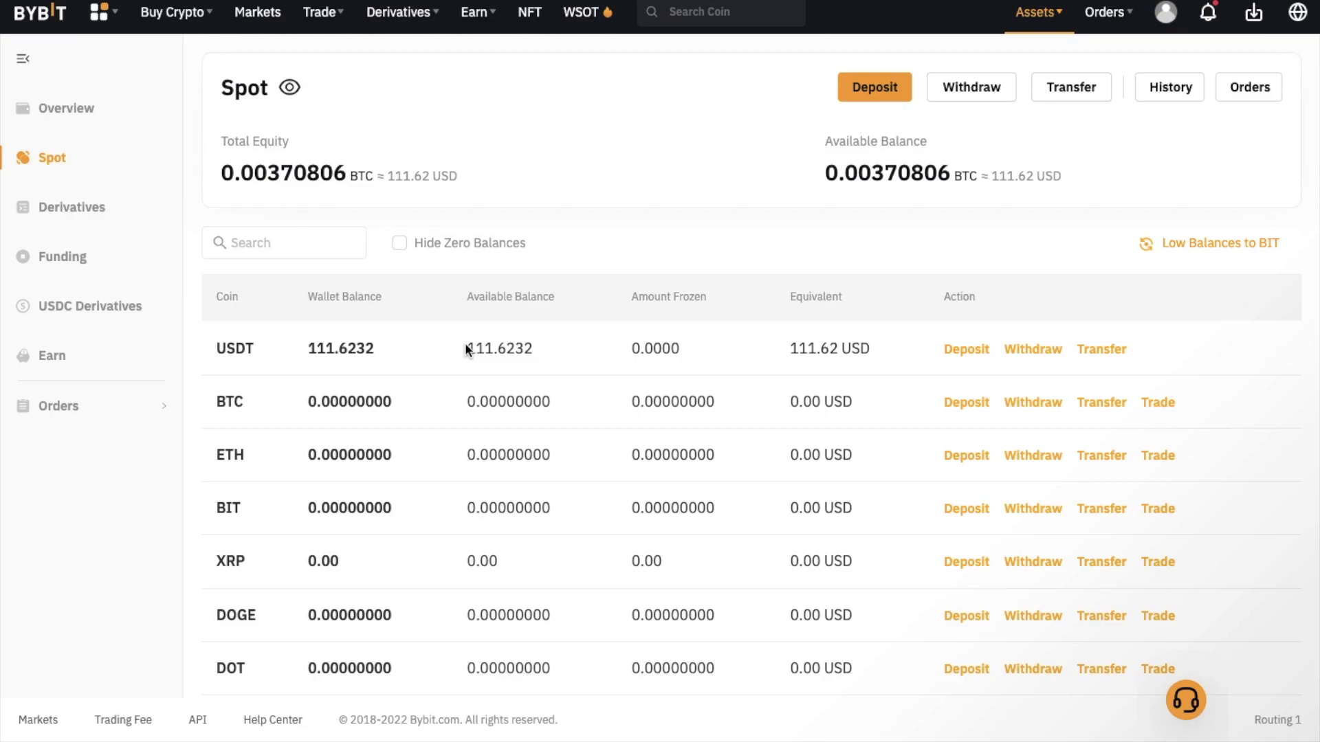
Step: On the Markets page, search pairs for DAI, then MANA, then clear the search box
{"action": "left_click", "coordinate": [268, 14]}
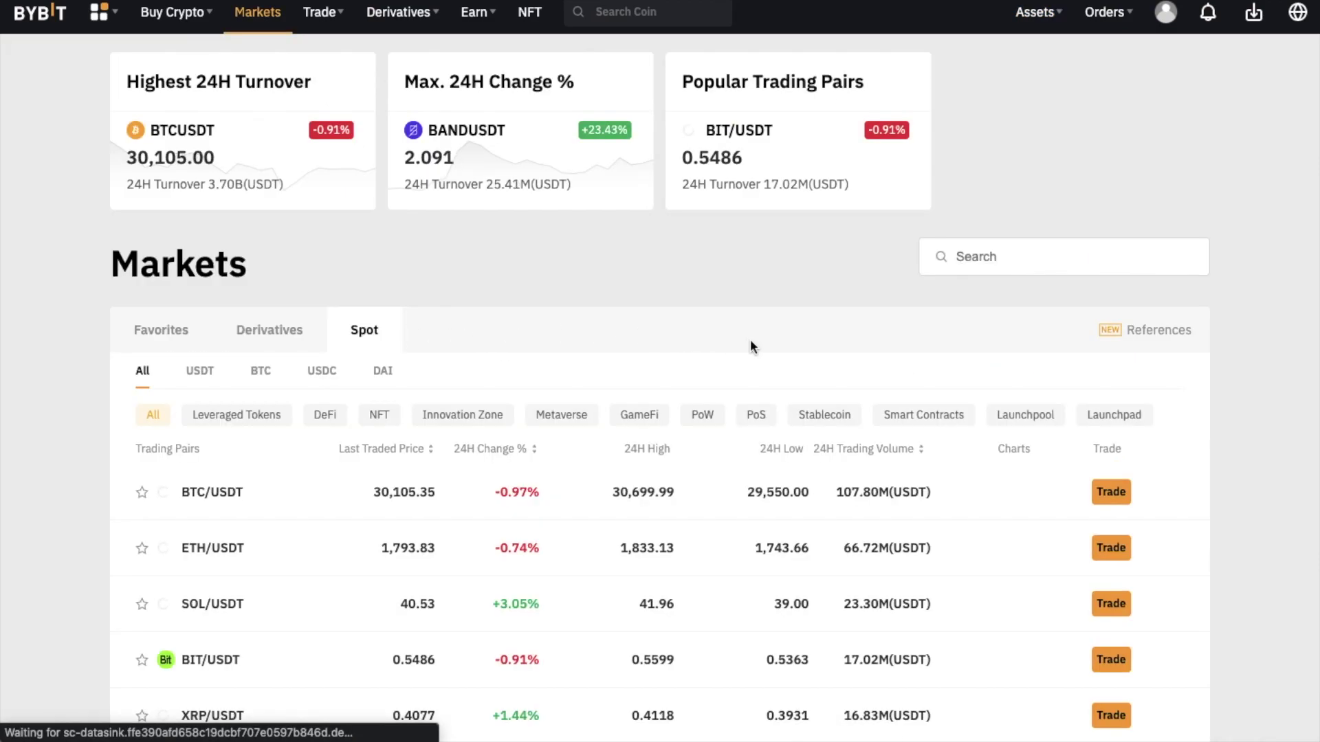
{"action": "scroll", "coordinate": [750, 341], "scroll_direction": "down", "scroll_amount": 3}
{"action": "scroll", "coordinate": [749, 339], "scroll_direction": "down", "scroll_amount": 1}
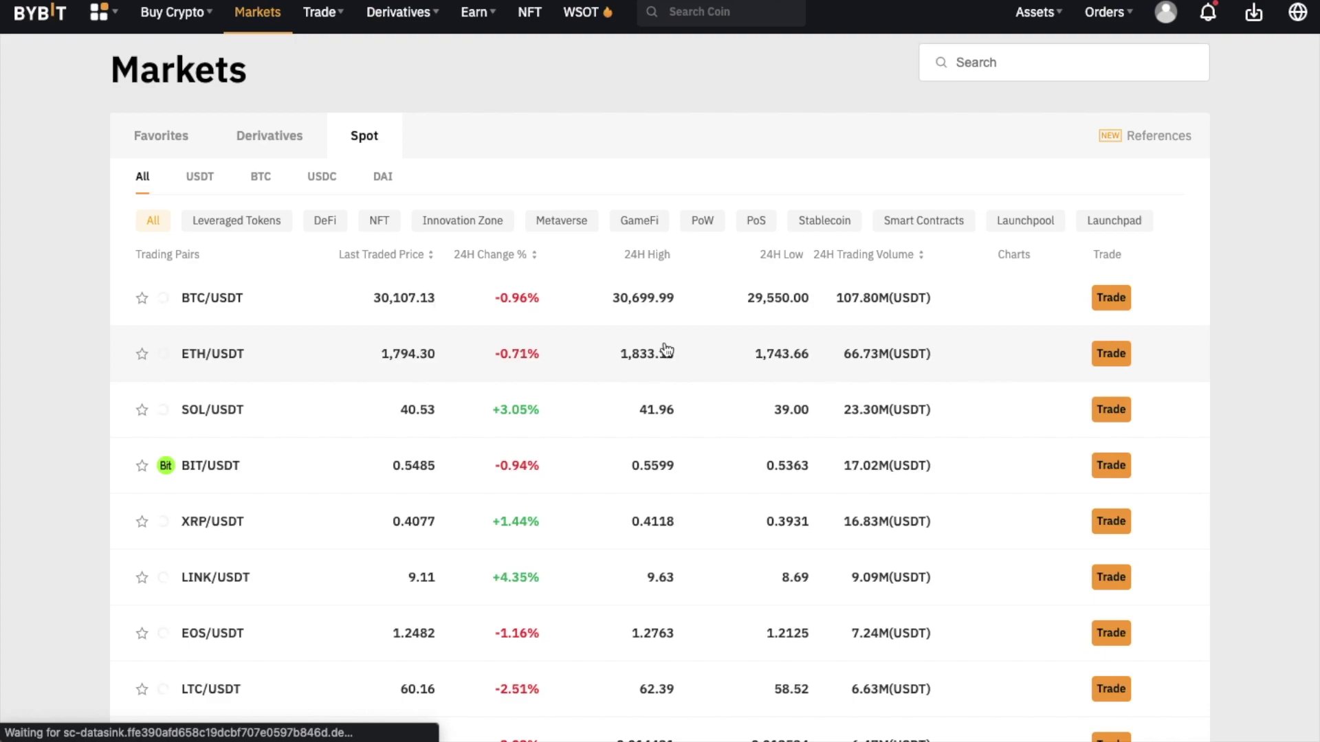
{"action": "left_click", "coordinate": [986, 62]}
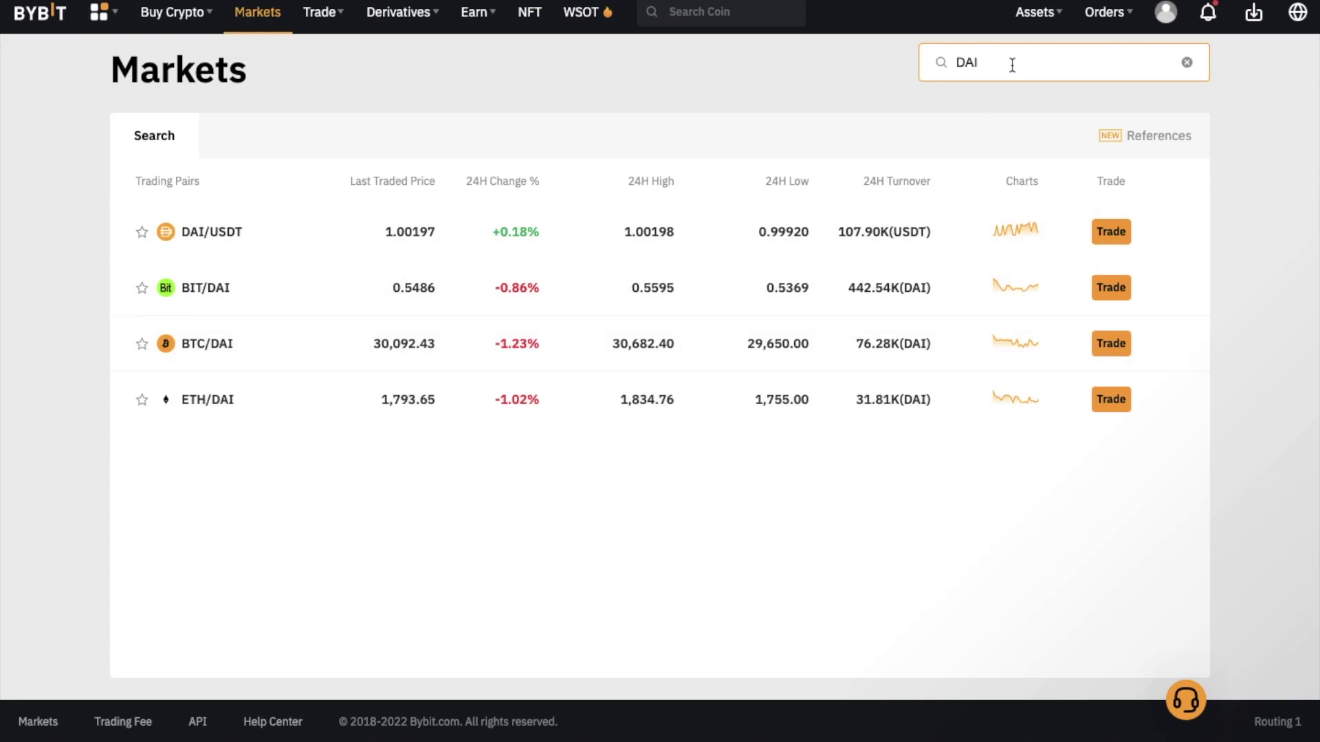
{"action": "key", "text": "BackSpace"}
{"action": "key", "text": "BackSpace"}
{"action": "key", "text": "BackSpace"}
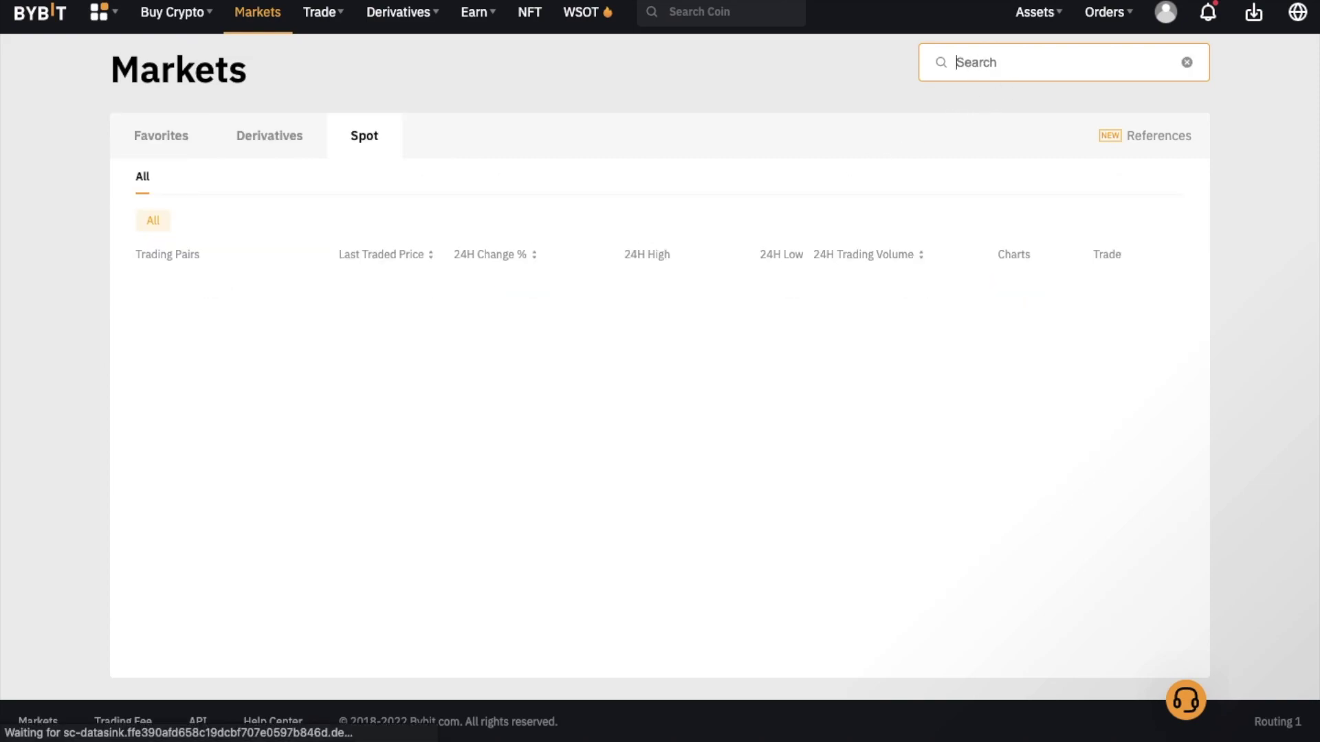
{"action": "type", "text": "MANA"}
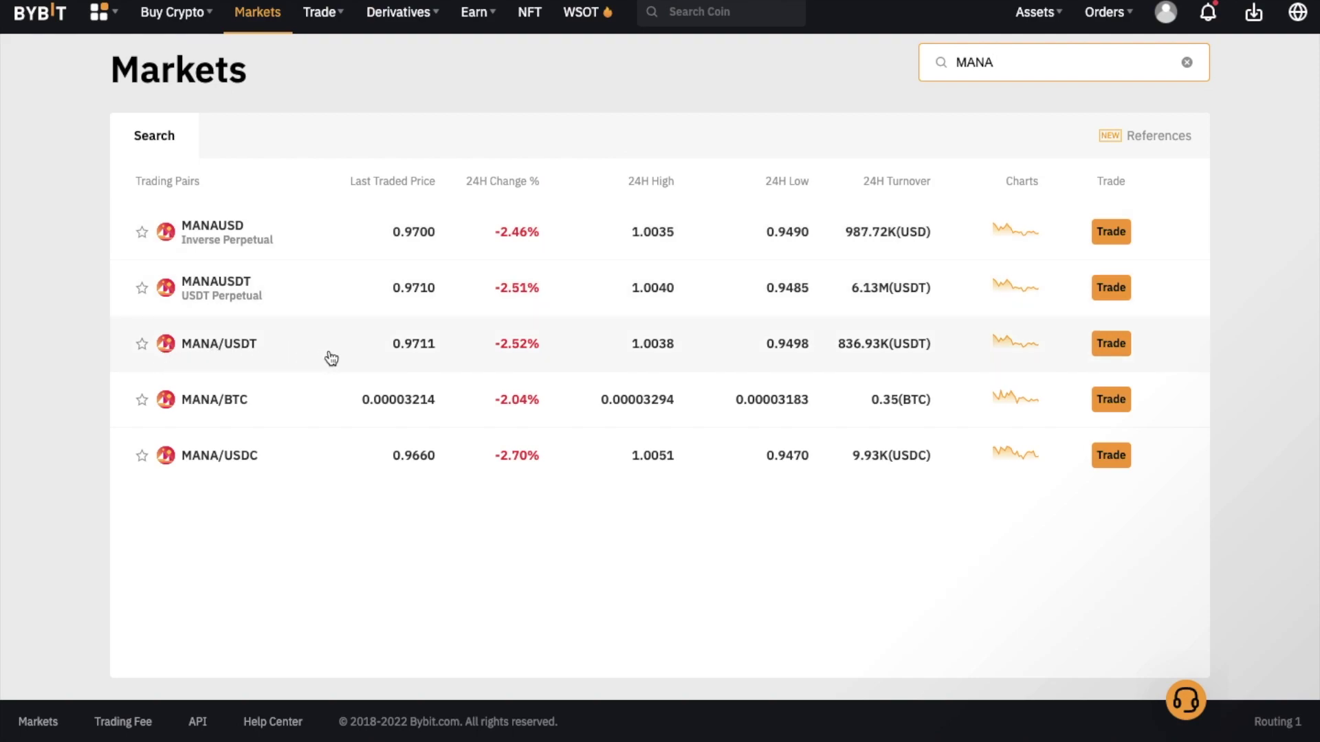
{"action": "left_click", "coordinate": [1188, 64]}
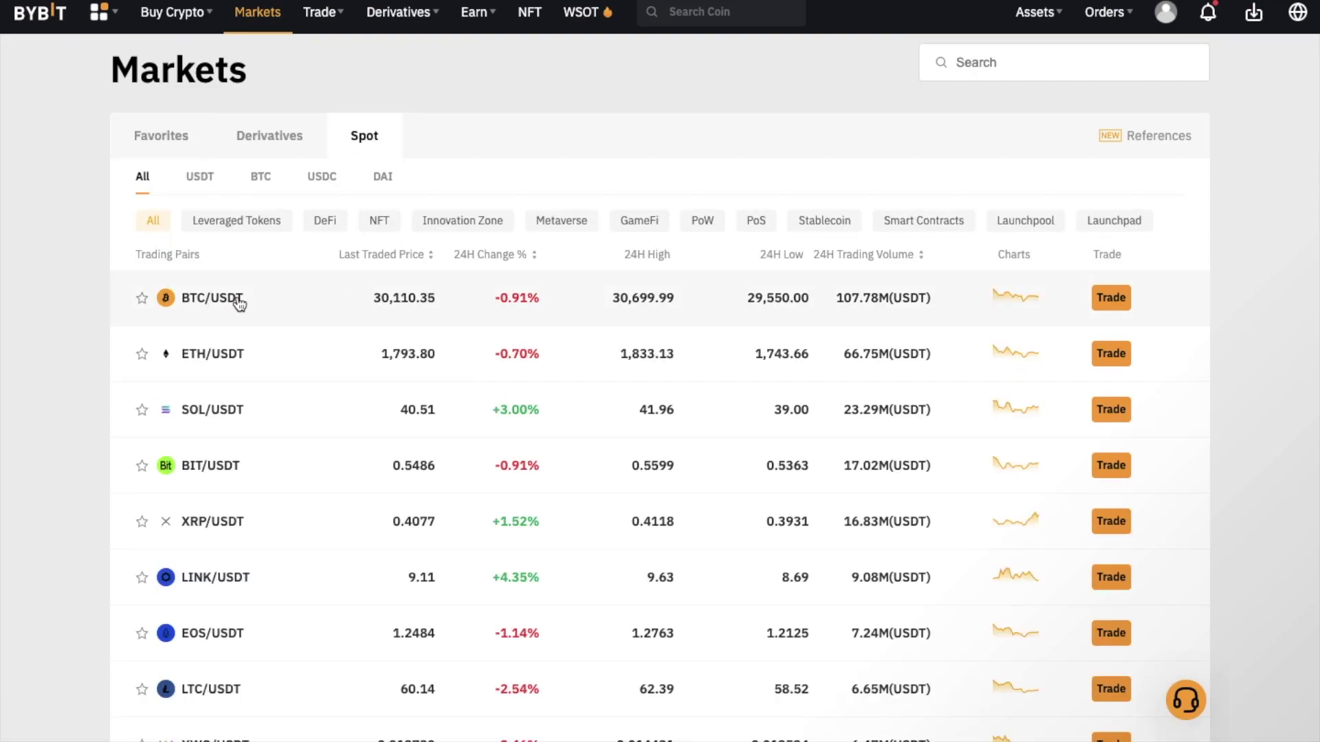
Step: Open the BTC/USDT spot trading page and set its chart interval to 1h
{"action": "left_click", "coordinate": [338, 297]}
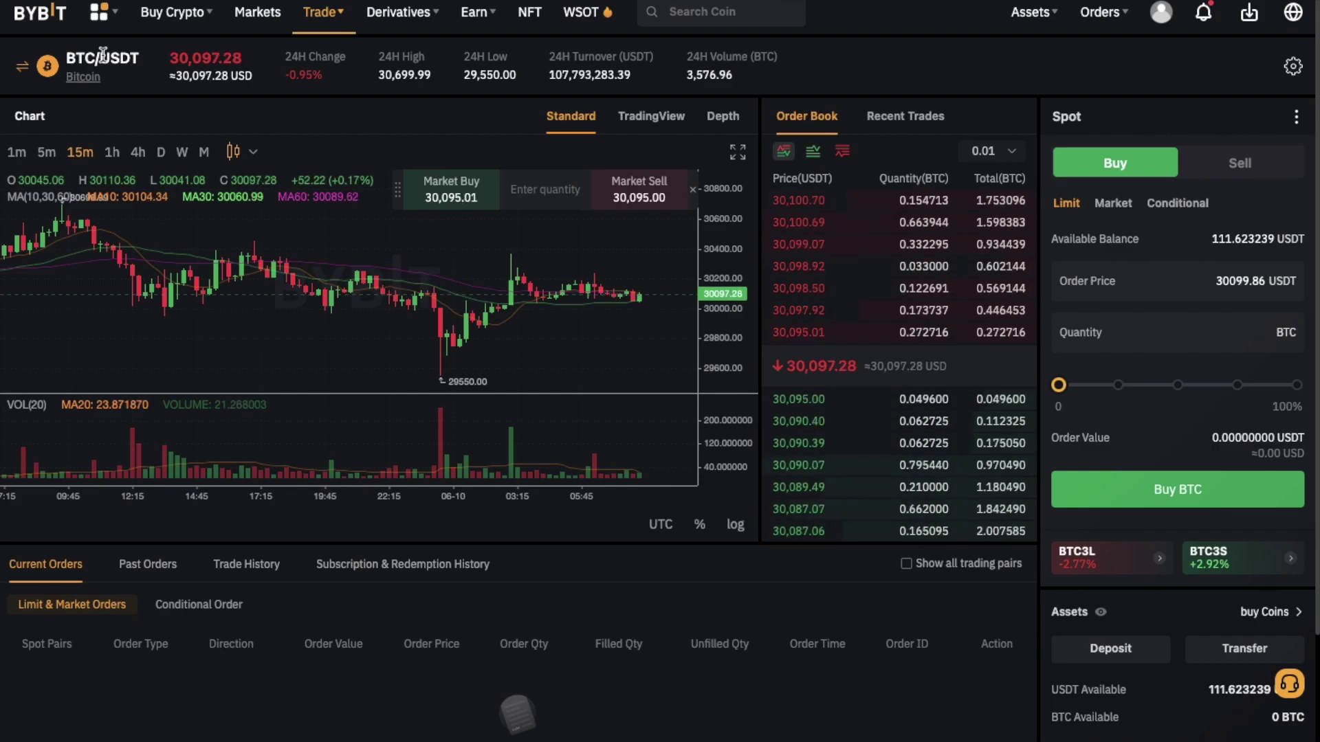
{"action": "mouse_move", "coordinate": [83, 81]}
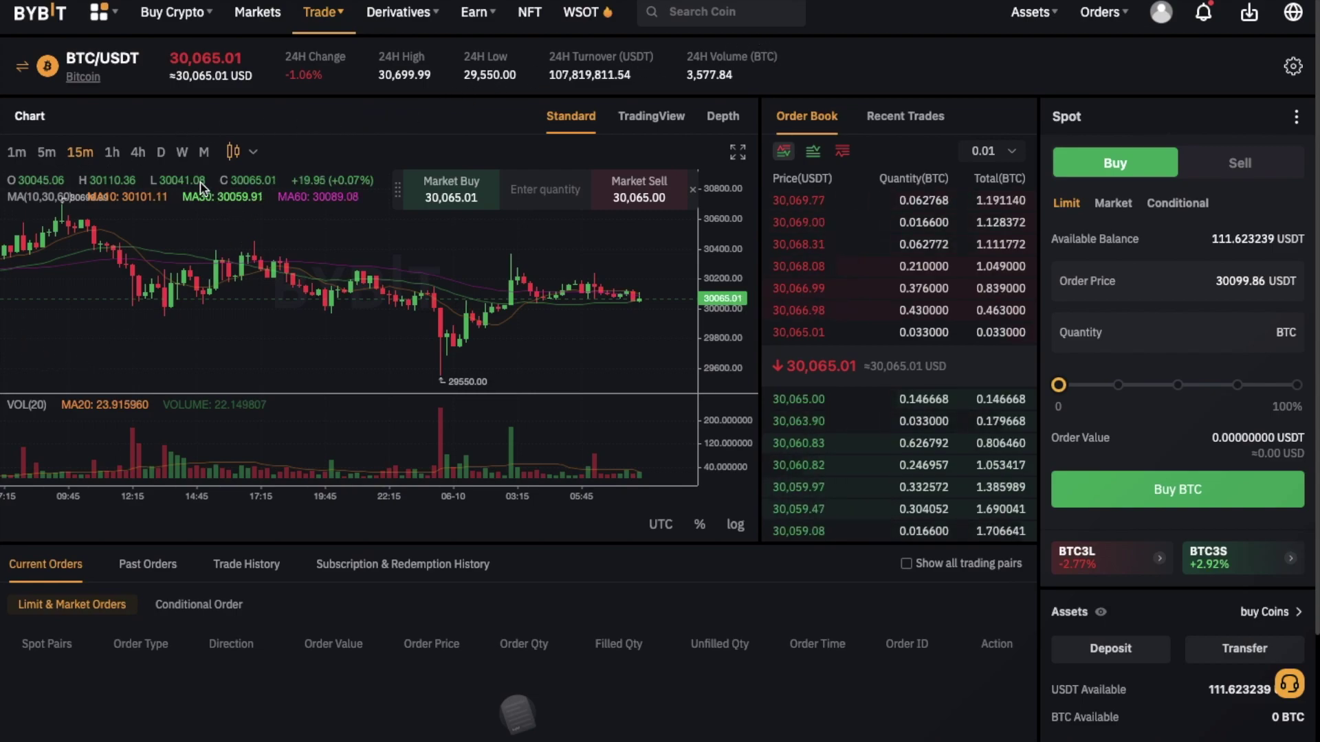
{"action": "left_click", "coordinate": [111, 152]}
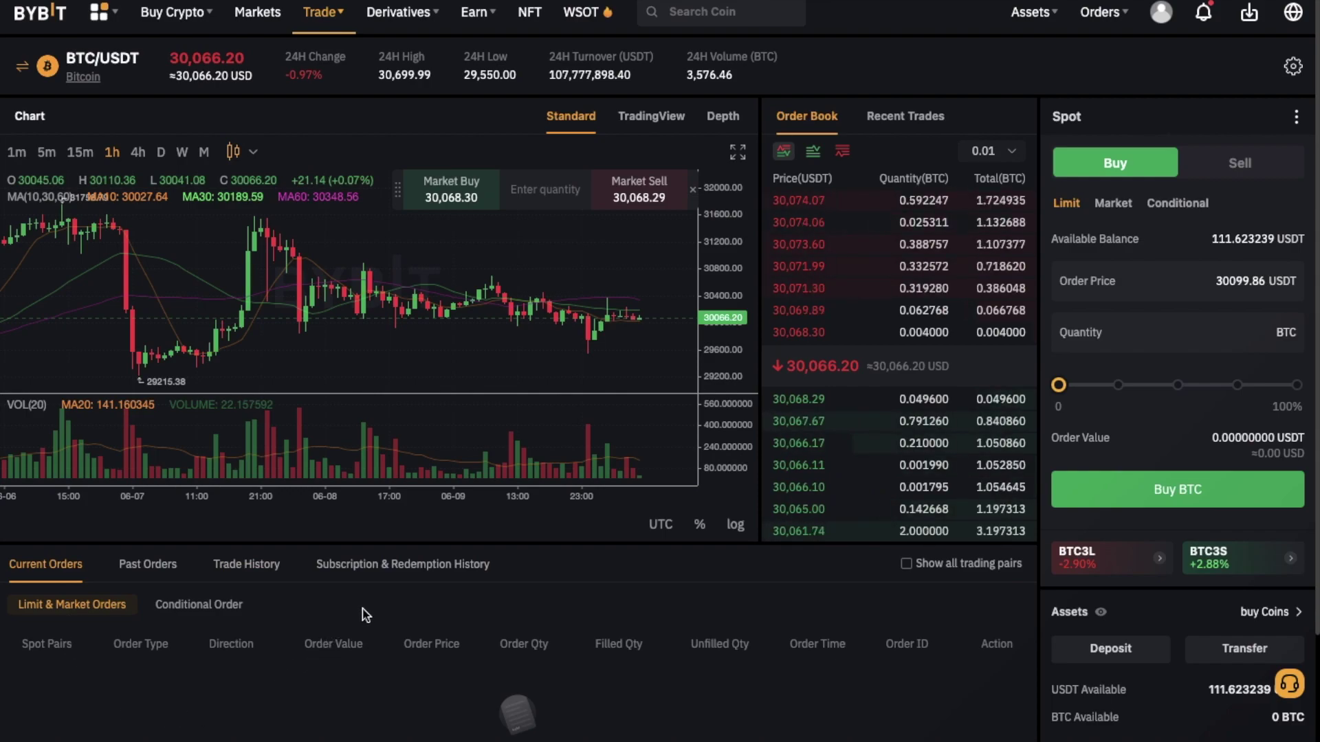
Step: Compare the BTC/USDT Sell and Buy sides, then cycle through the Market, Limit and Conditional order forms
{"action": "left_click", "coordinate": [1205, 172]}
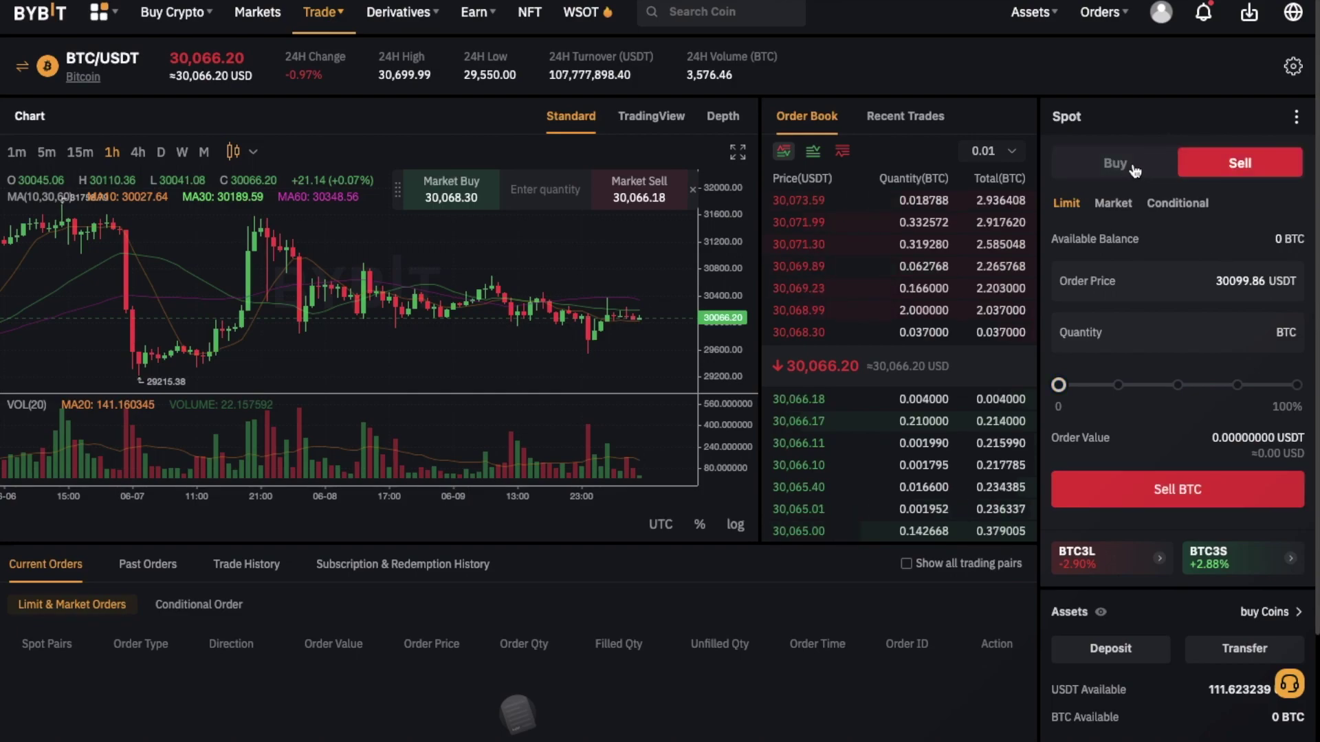
{"action": "left_click", "coordinate": [1135, 171]}
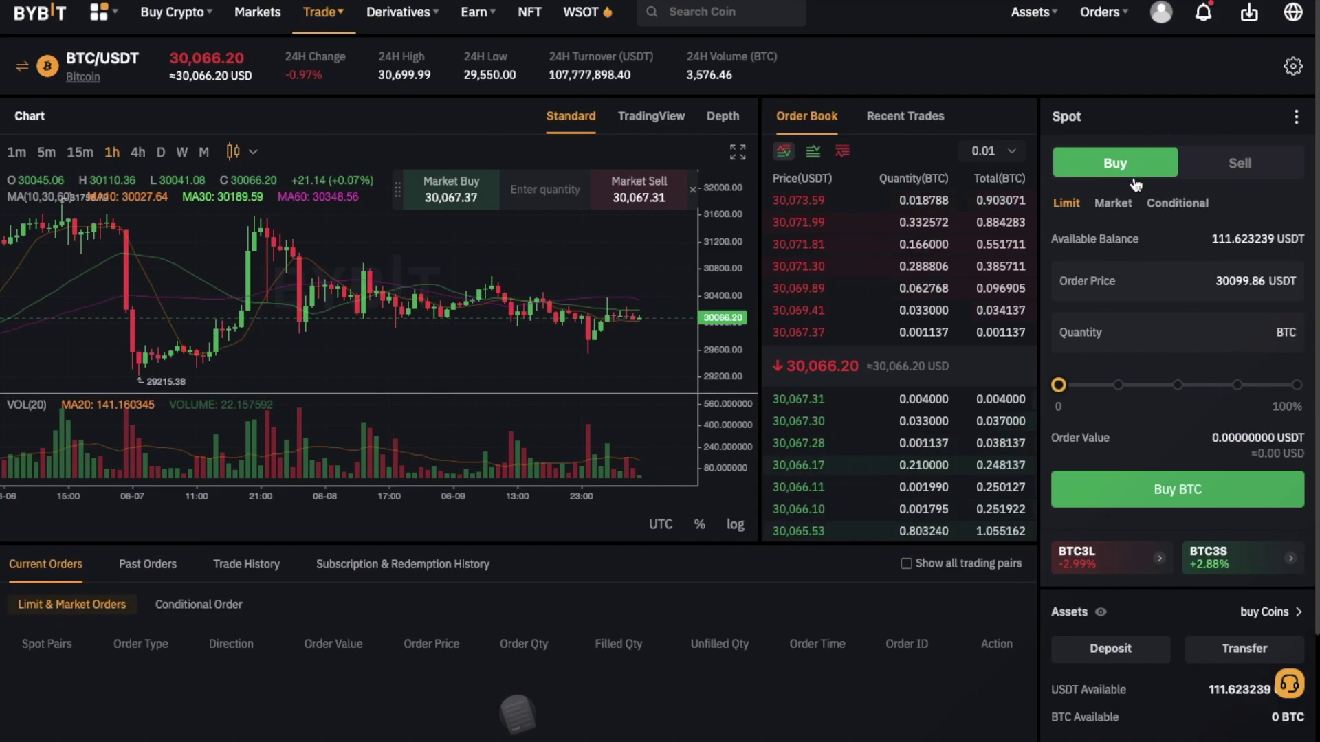
{"action": "left_click", "coordinate": [1110, 206]}
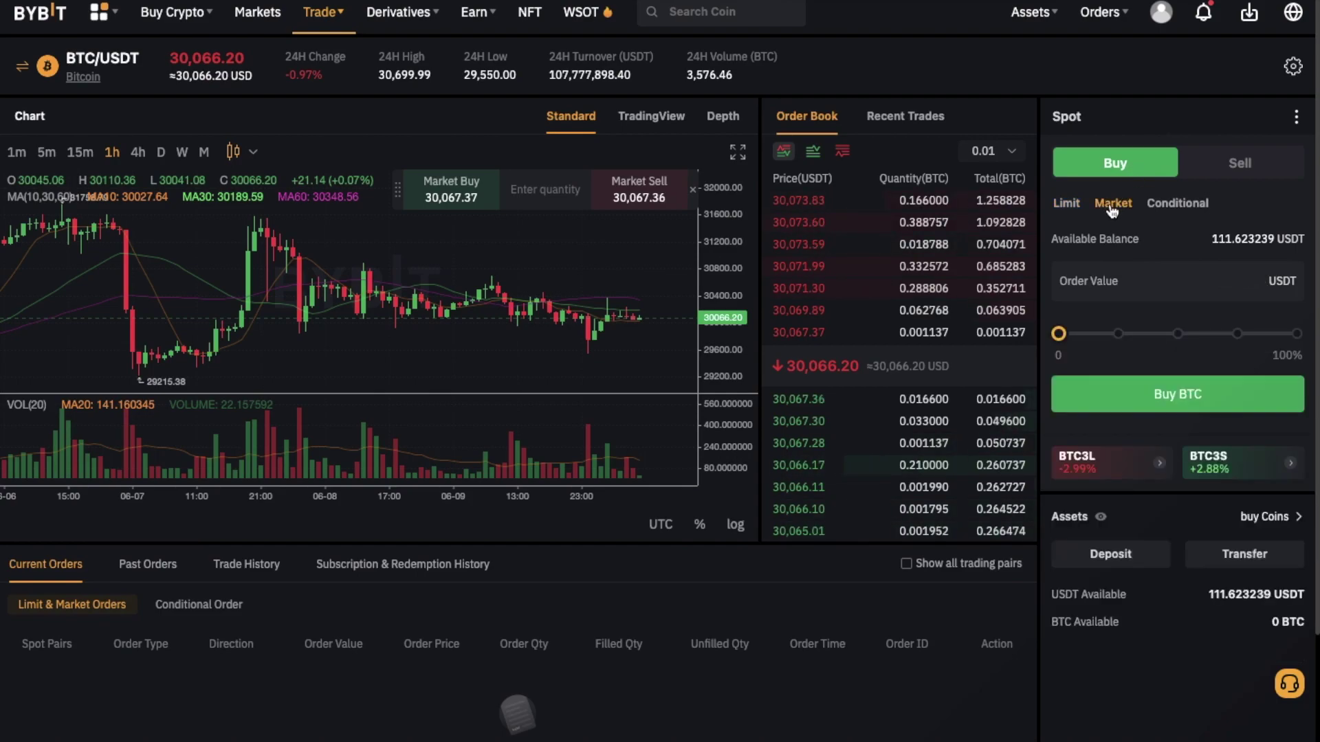
{"action": "left_click", "coordinate": [1068, 204]}
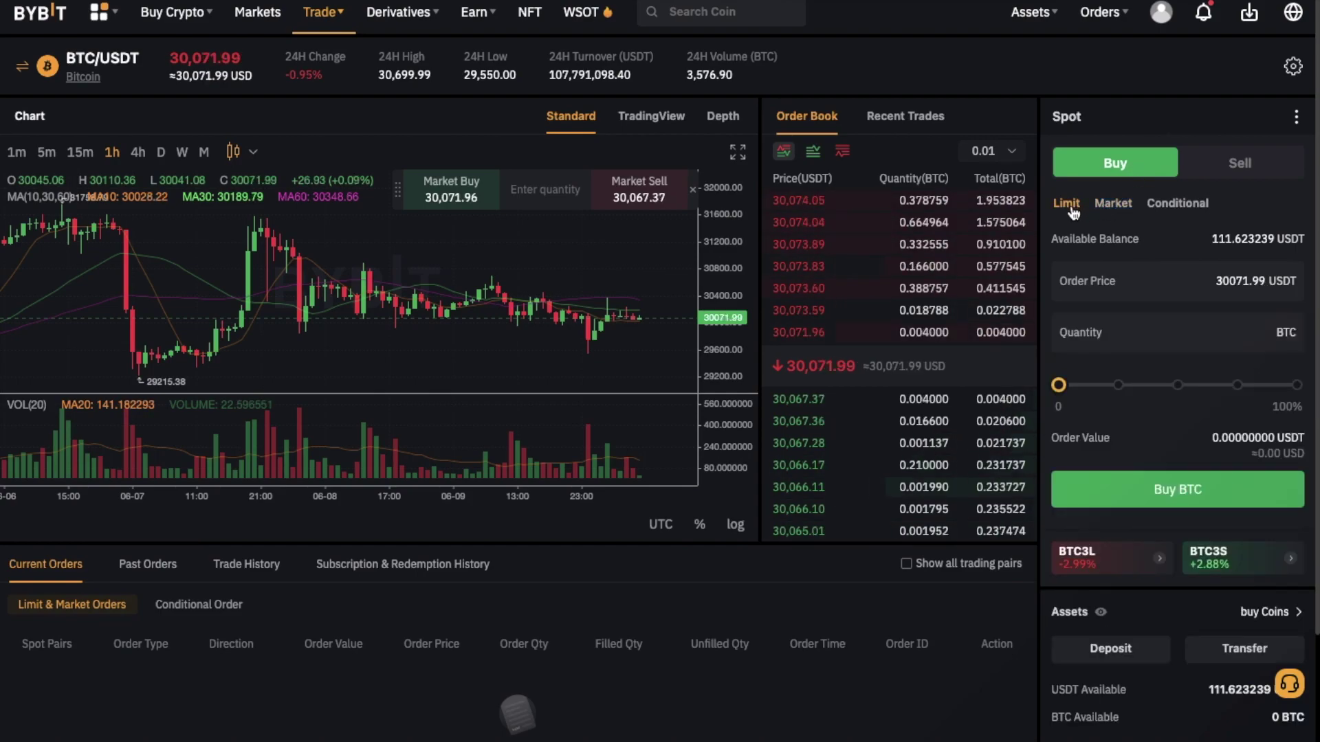
{"action": "left_click", "coordinate": [1198, 209]}
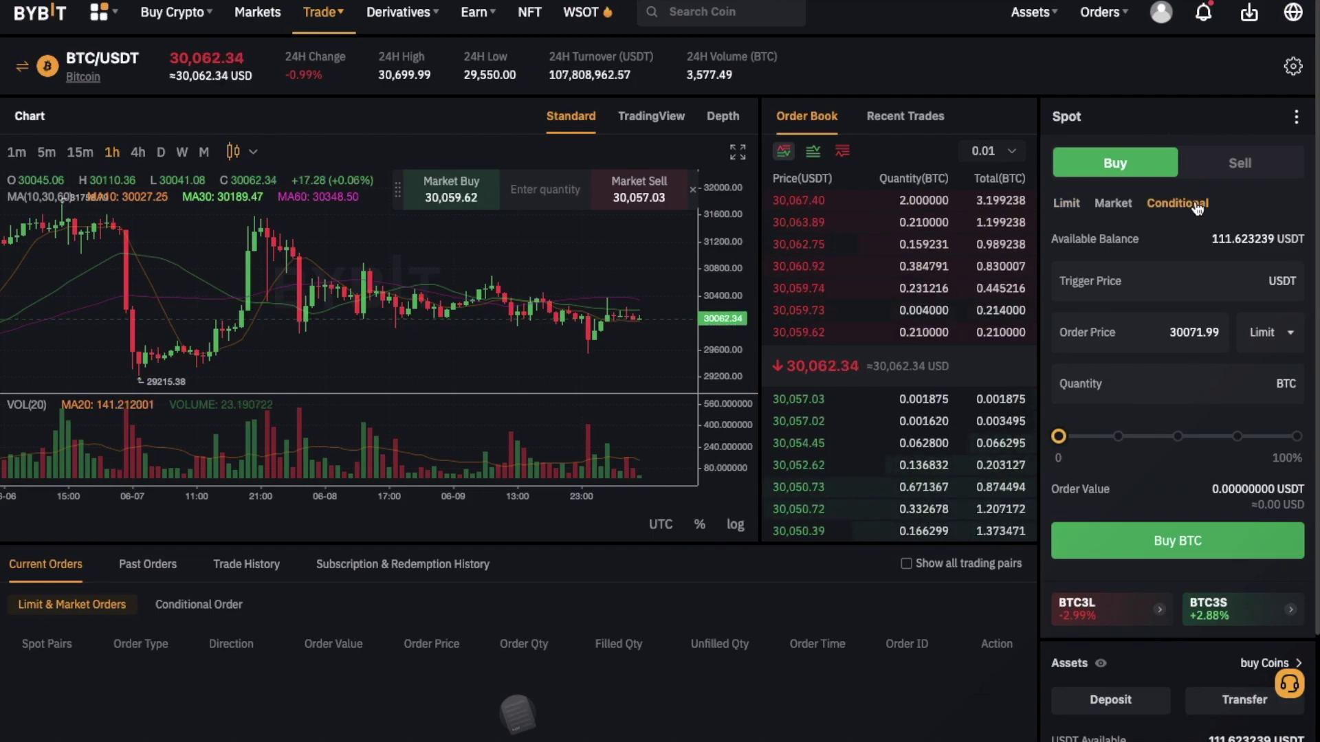
{"action": "left_click", "coordinate": [1118, 208]}
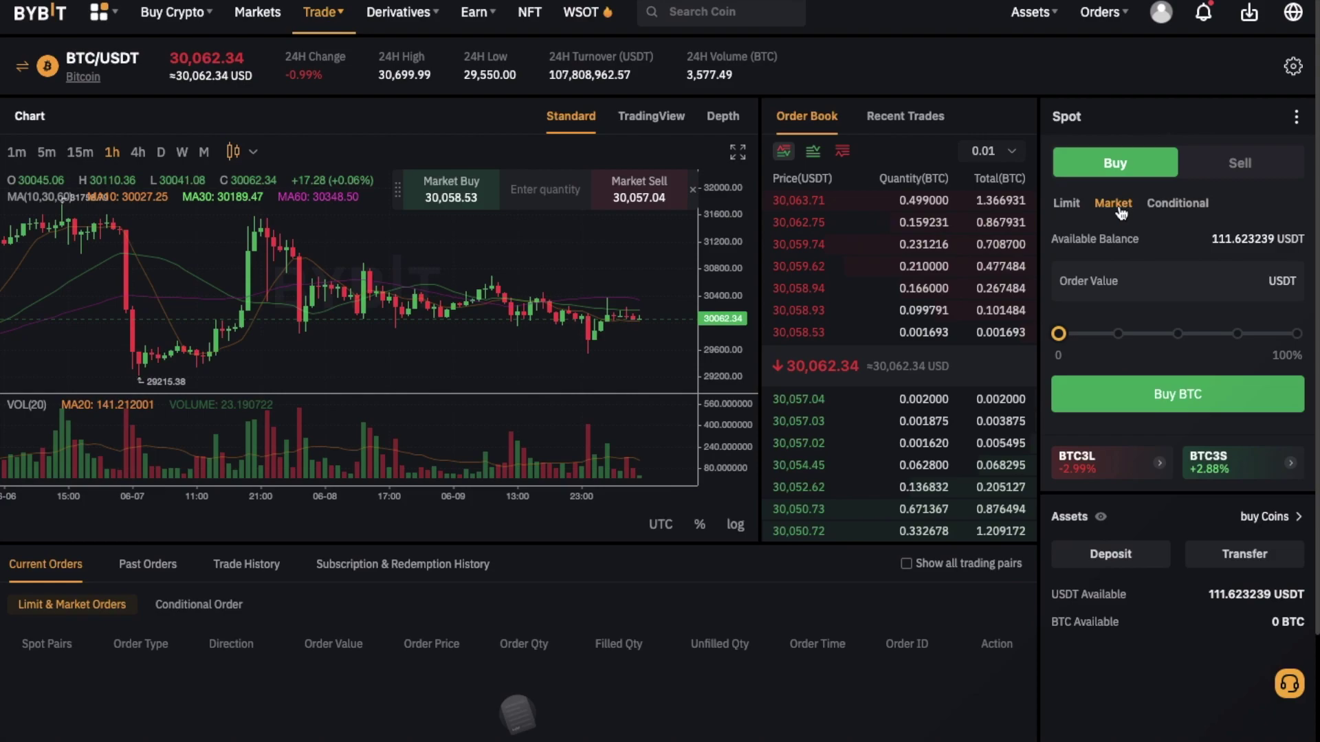
{"action": "left_click", "coordinate": [1066, 203]}
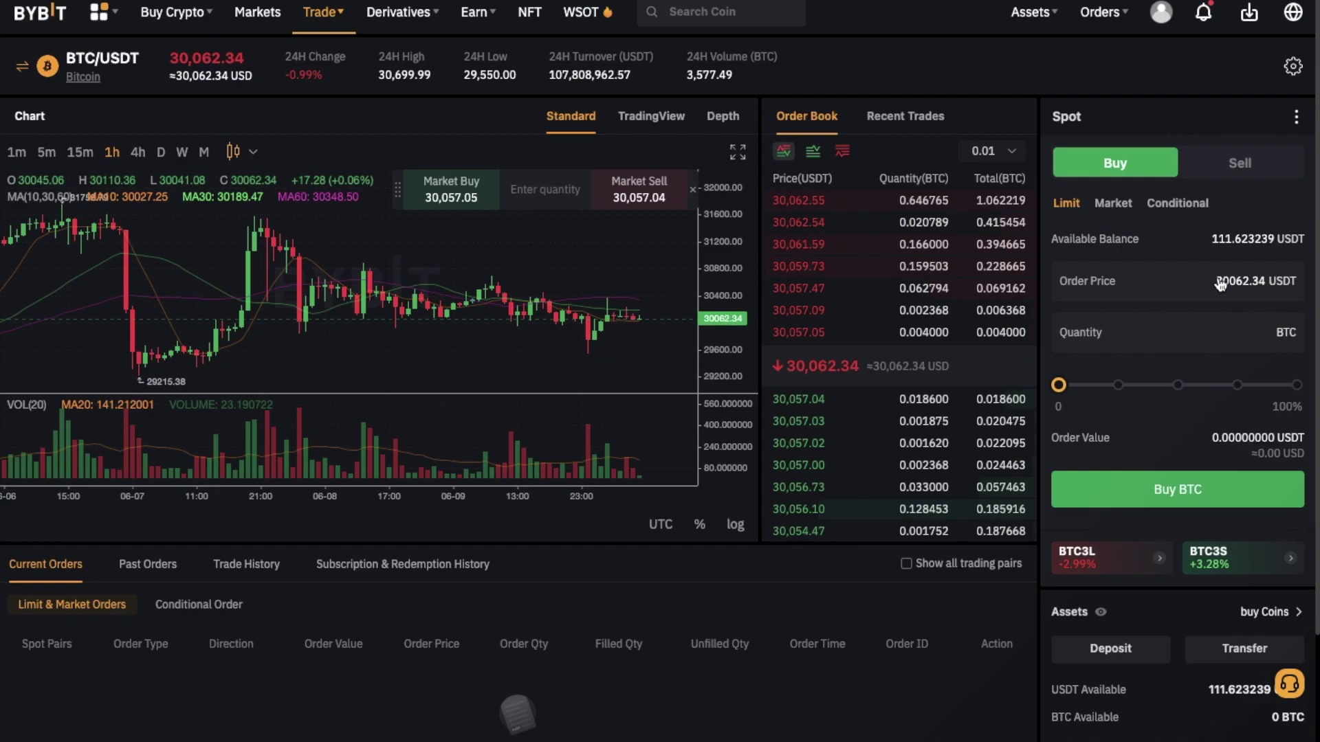
Step: Set the Buy form to a Conditional order and check its Trigger Price and Order Price (30062.56 USDT) fields
{"action": "left_click", "coordinate": [1178, 206]}
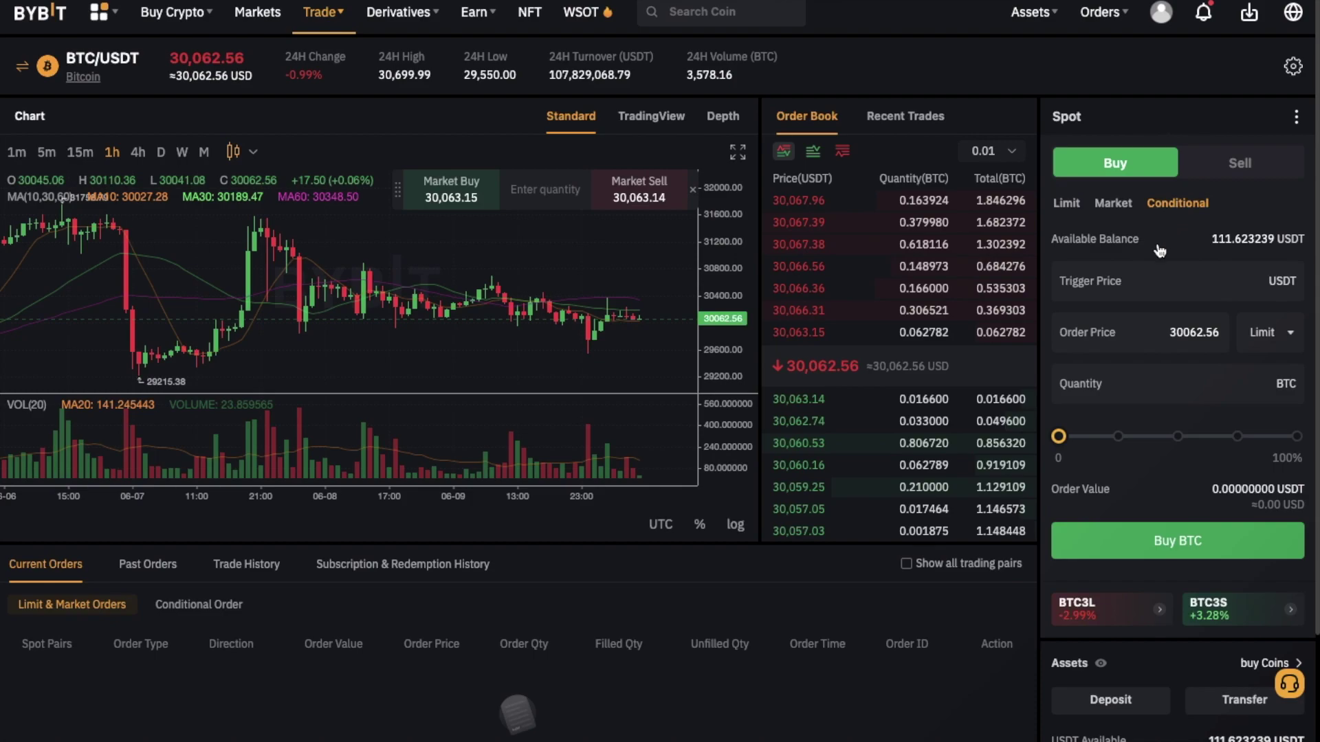
{"action": "left_click", "coordinate": [1149, 280]}
{"action": "left_click", "coordinate": [1155, 336]}
{"action": "left_click", "coordinate": [1165, 280]}
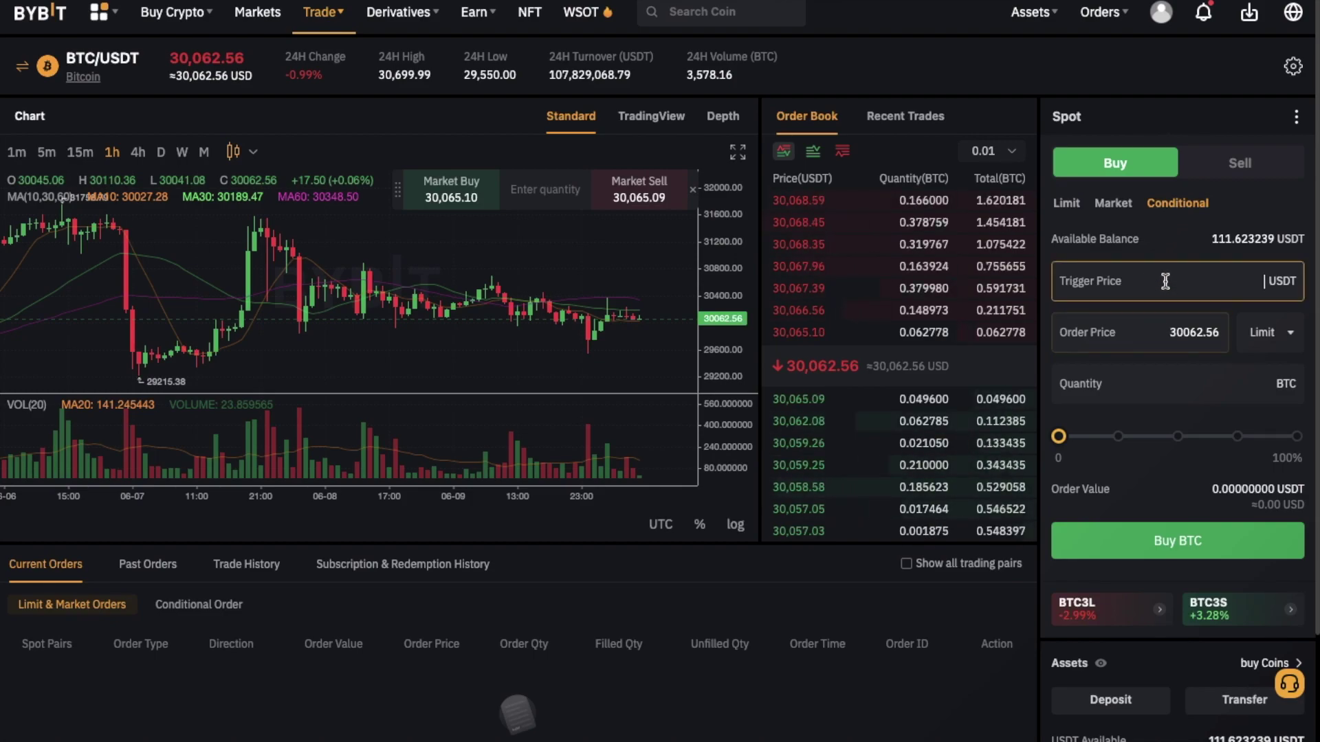
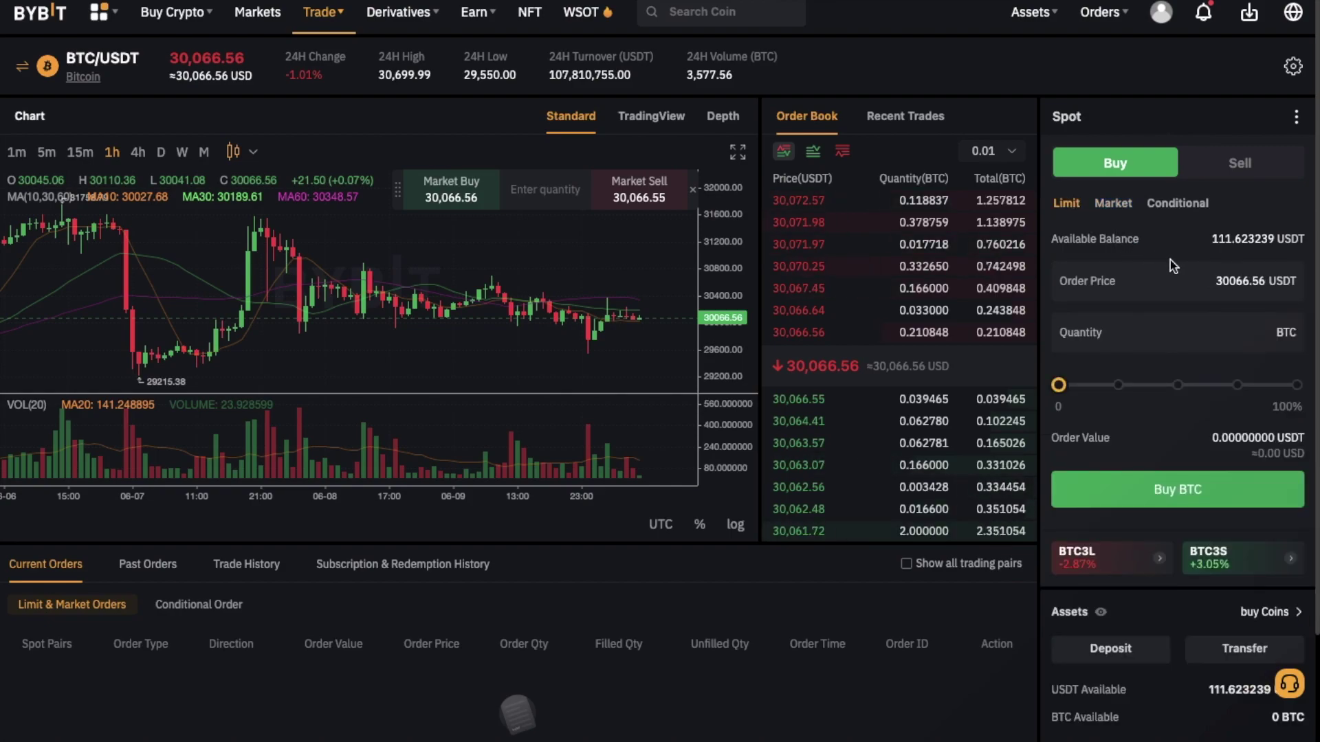
Step: Place a limit buy at 29,000 USDT using the full USDT balance, 0.003849 BTC
{"action": "left_click", "coordinate": [1218, 283]}
{"action": "double_click", "coordinate": [1217, 283]}
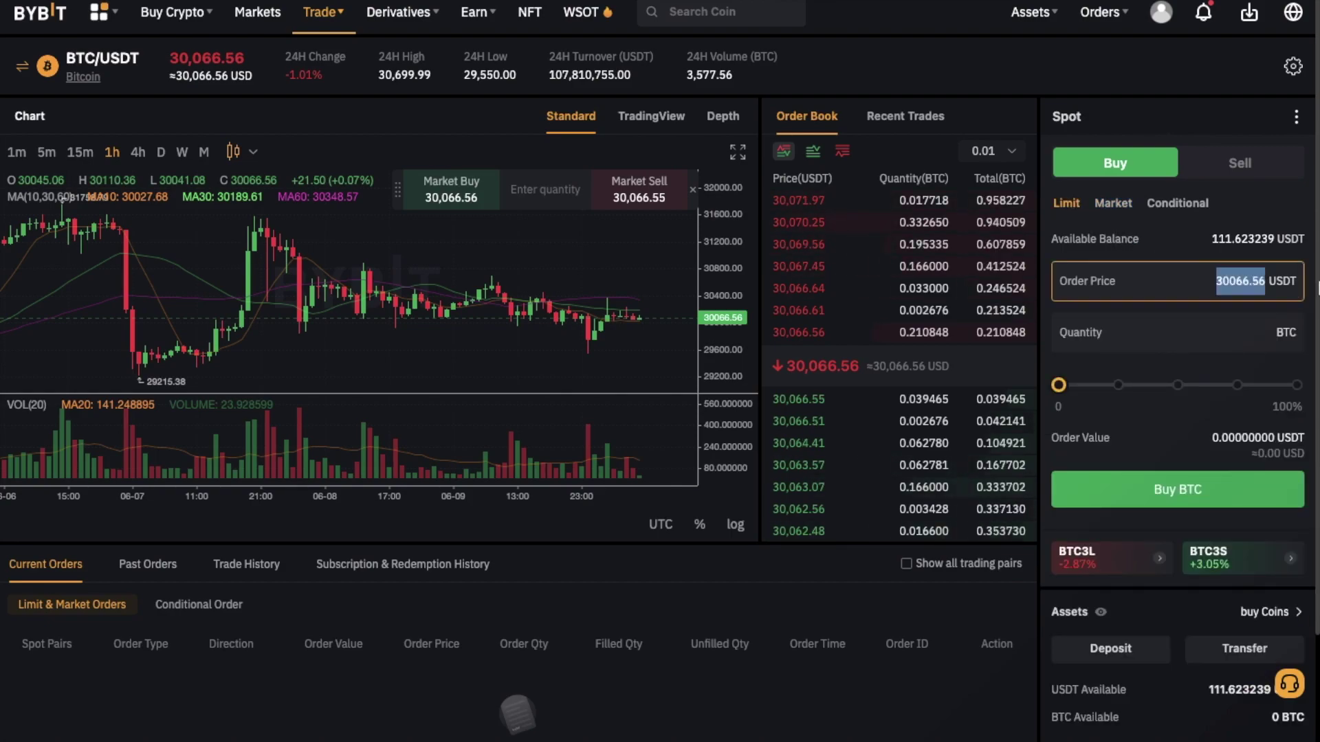
{"action": "type", "text": "29000"}
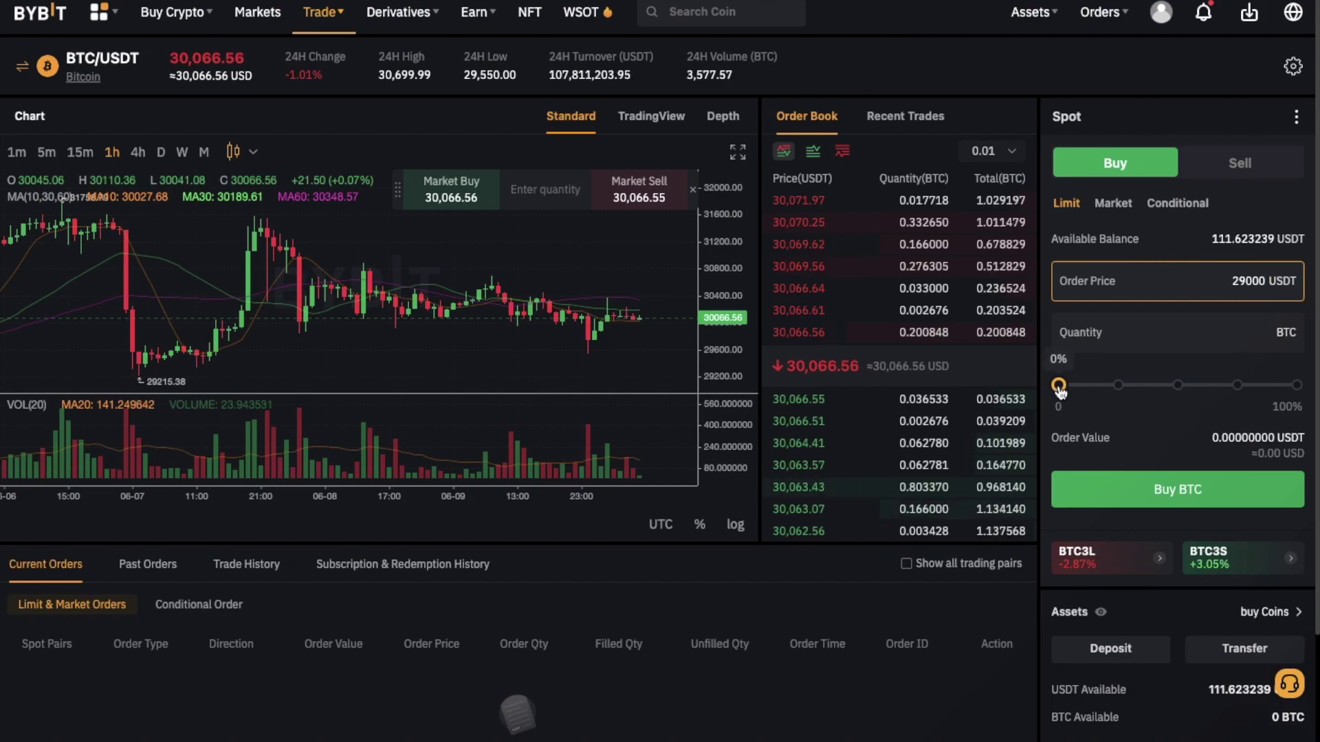
{"action": "left_click", "coordinate": [1306, 388]}
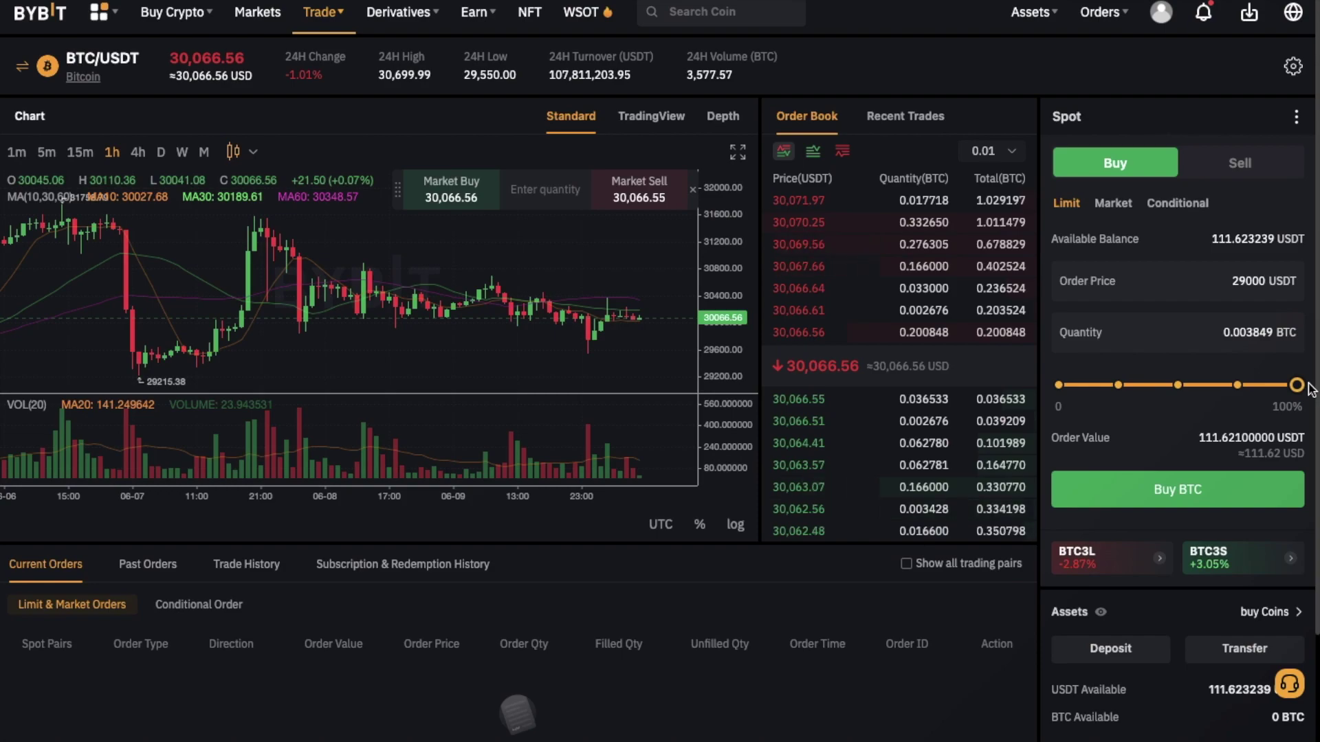
{"action": "left_click", "coordinate": [1212, 481]}
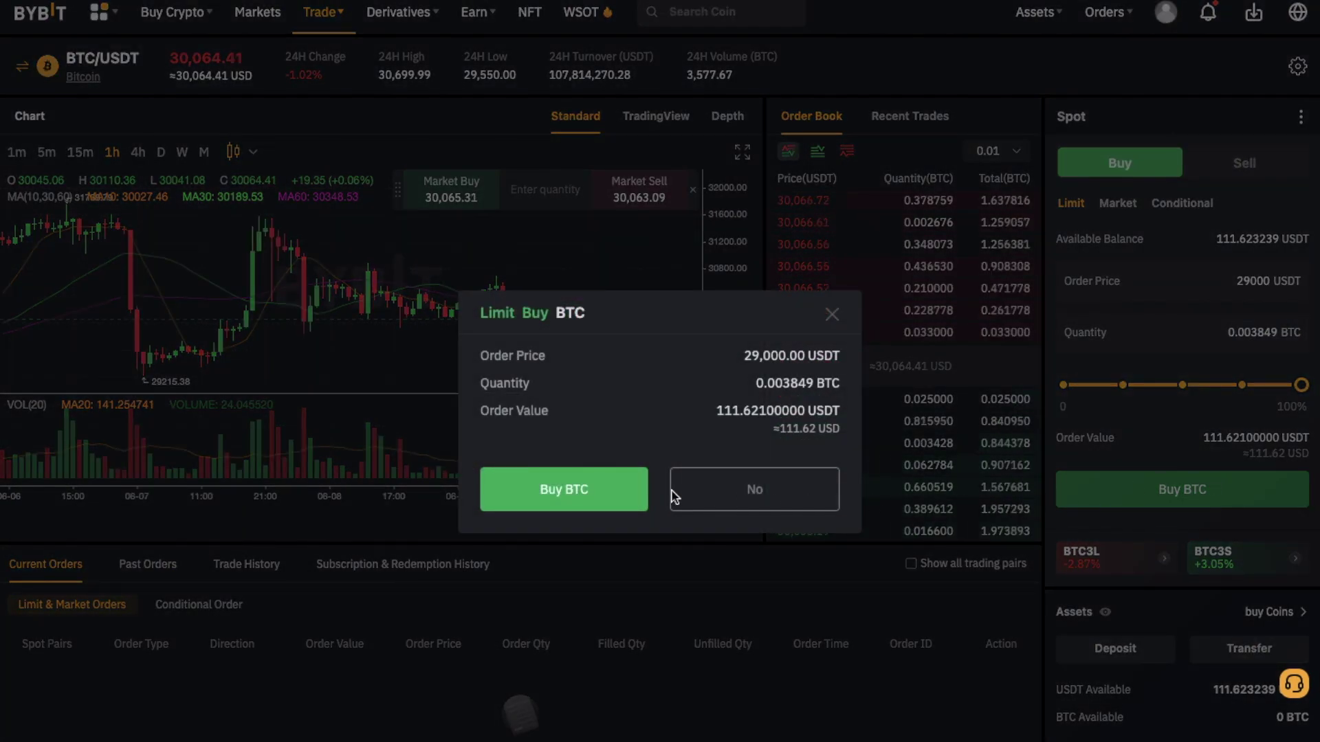
{"action": "left_click", "coordinate": [519, 493]}
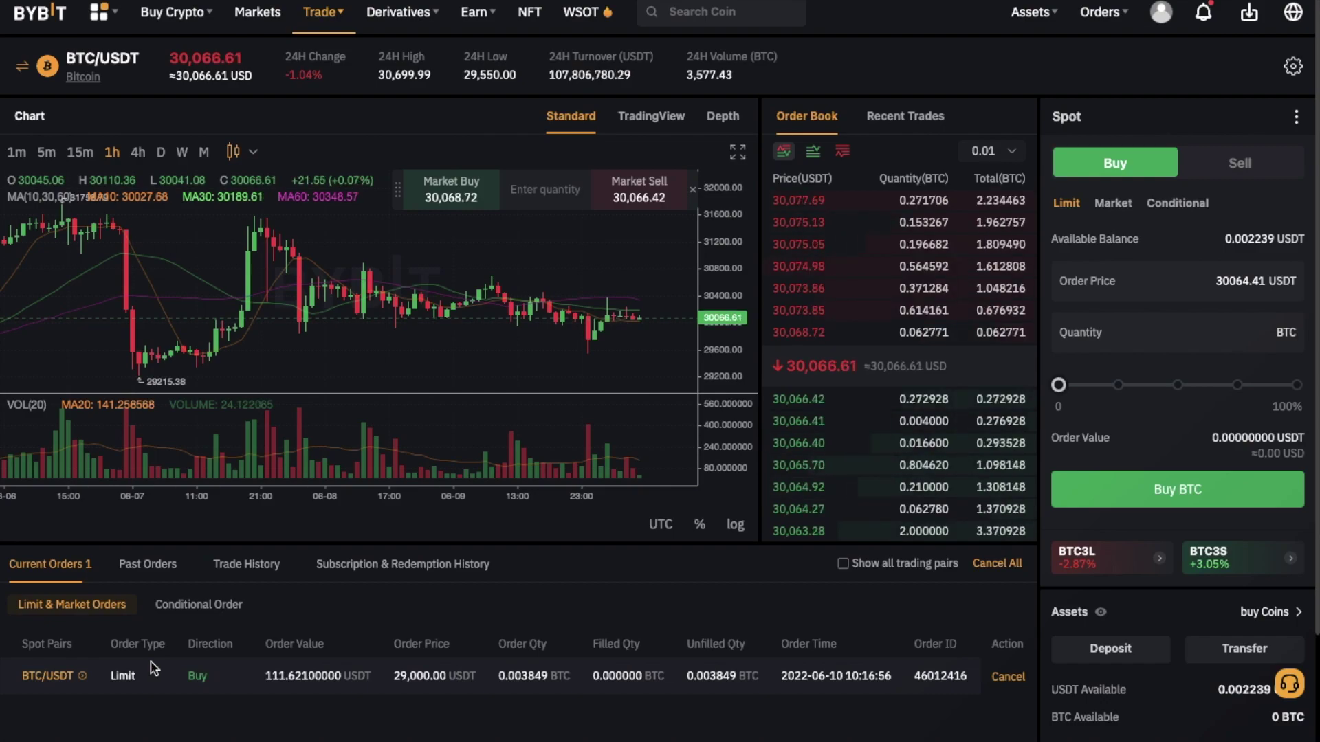
Step: Cancel the 29,000 USDT order and place a full-balance limit buy of 0.003712 BTC at 30,065 USDT
{"action": "left_click", "coordinate": [1008, 677]}
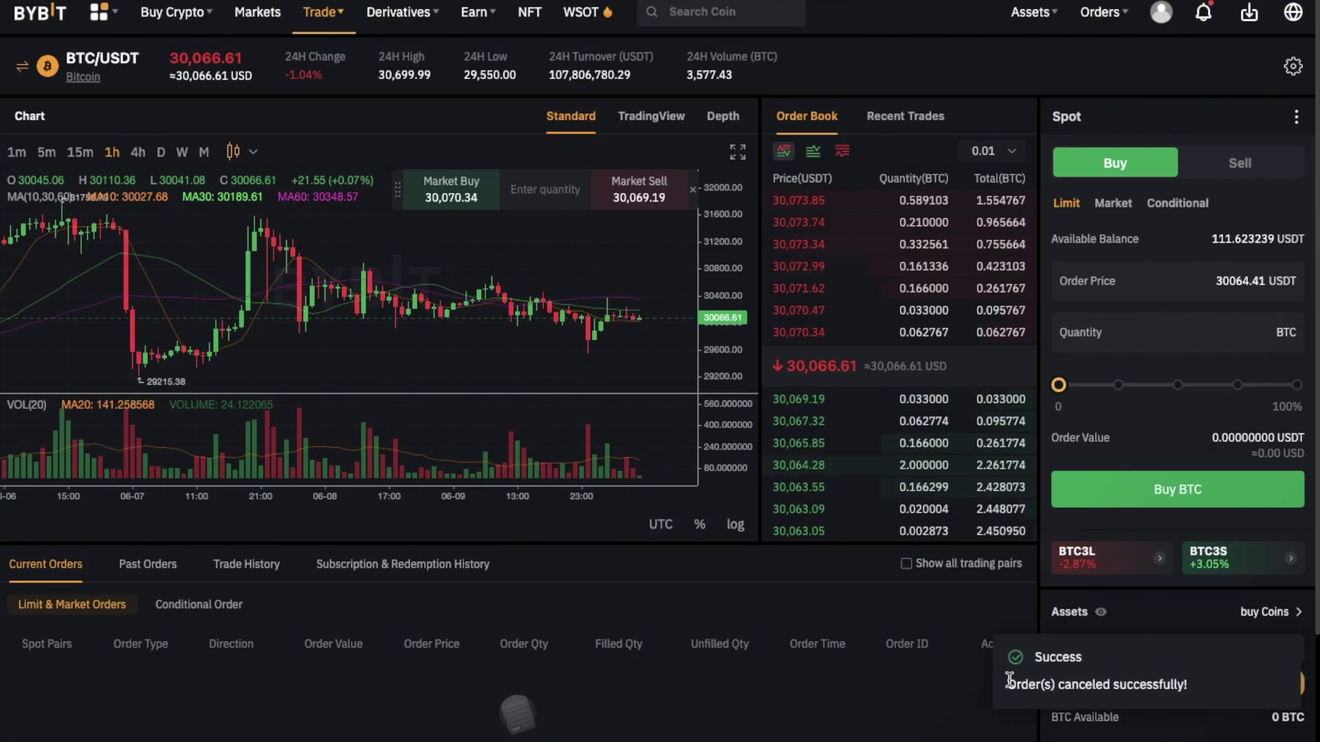
{"action": "double_click", "coordinate": [1251, 282]}
{"action": "type", "text": "30065"}
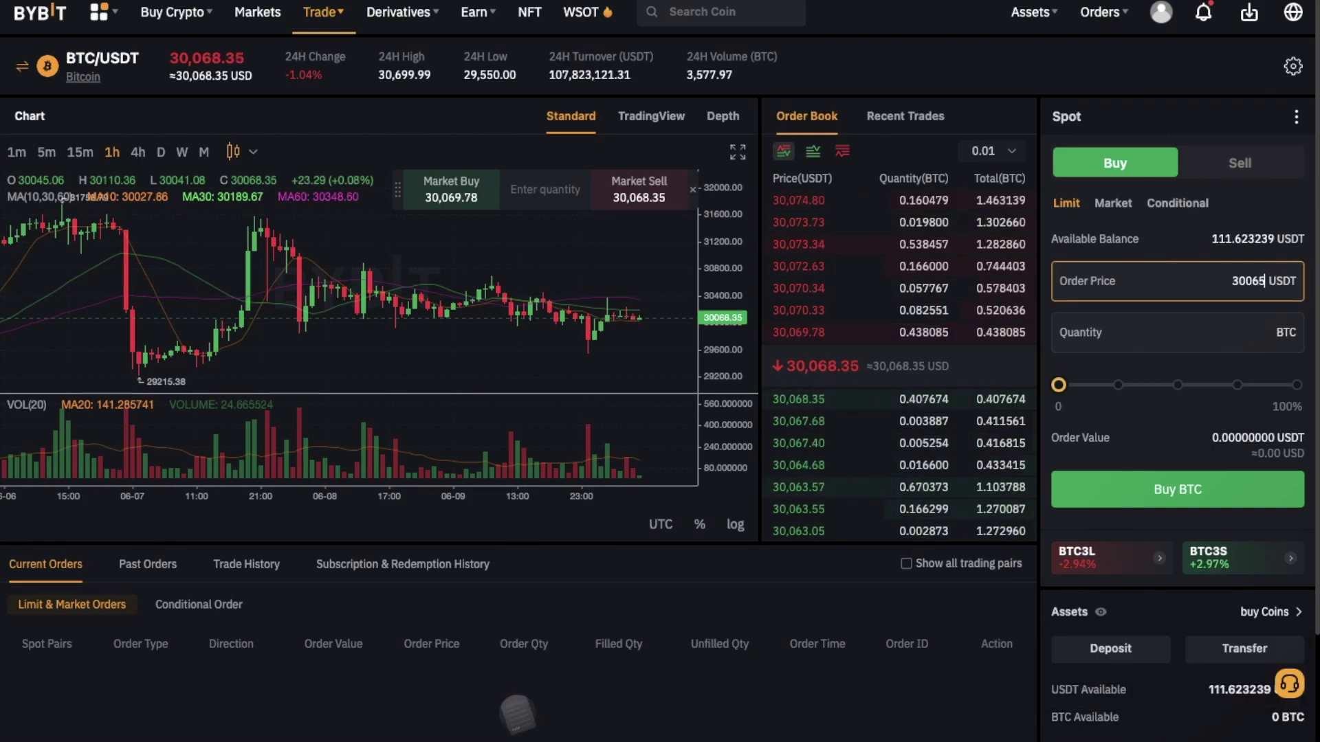
{"action": "left_click_drag", "start_coordinate": [1060, 386], "coordinate": [1310, 387]}
{"action": "left_click", "coordinate": [1195, 489]}
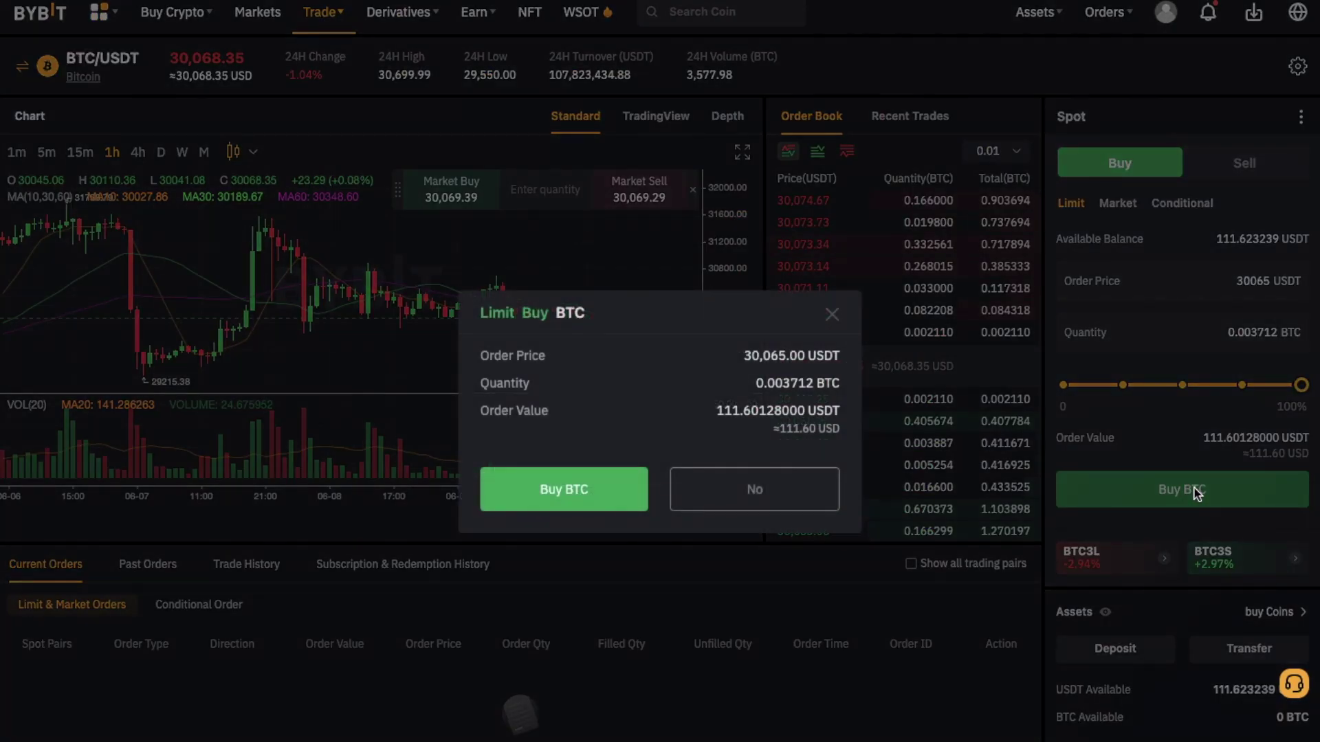
{"action": "left_click", "coordinate": [593, 490]}
{"action": "left_click", "coordinate": [257, 568]}
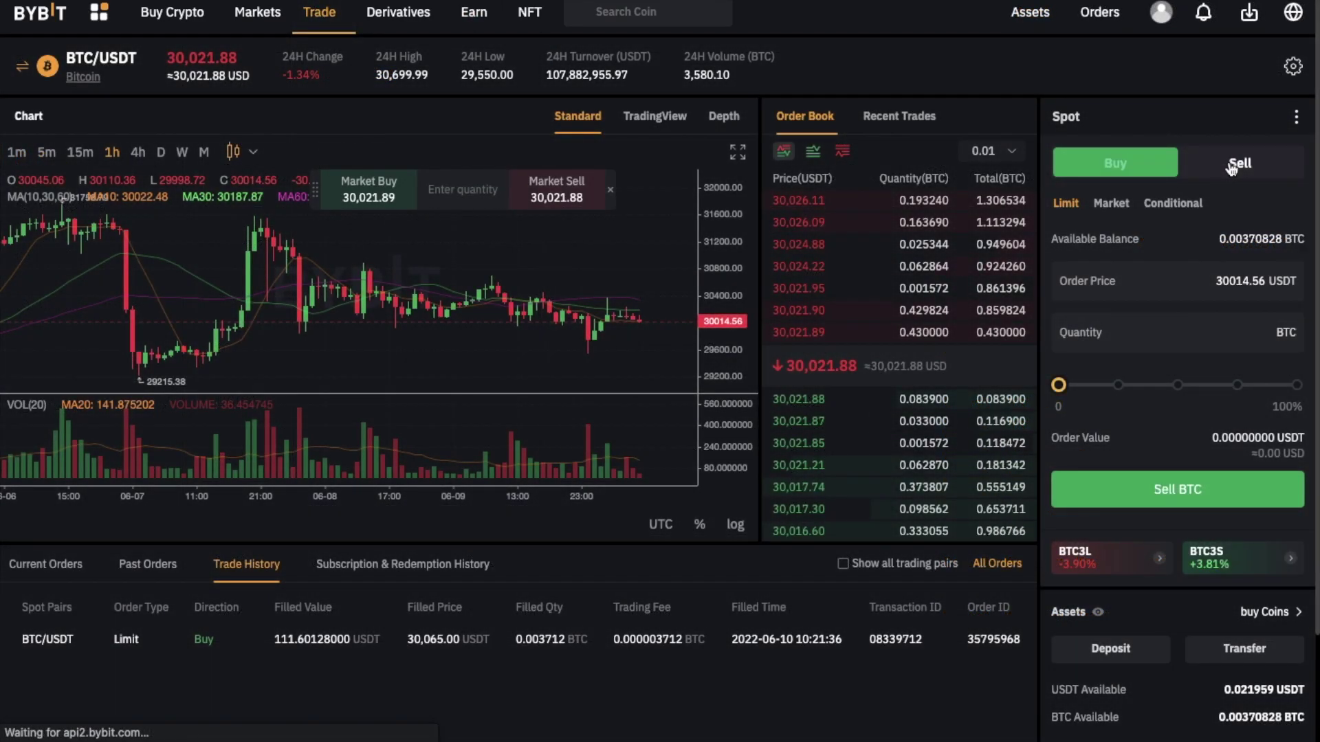
Step: Switch the form to a limit sell and enter 35000 USDT as the order price
{"action": "left_click", "coordinate": [1231, 170]}
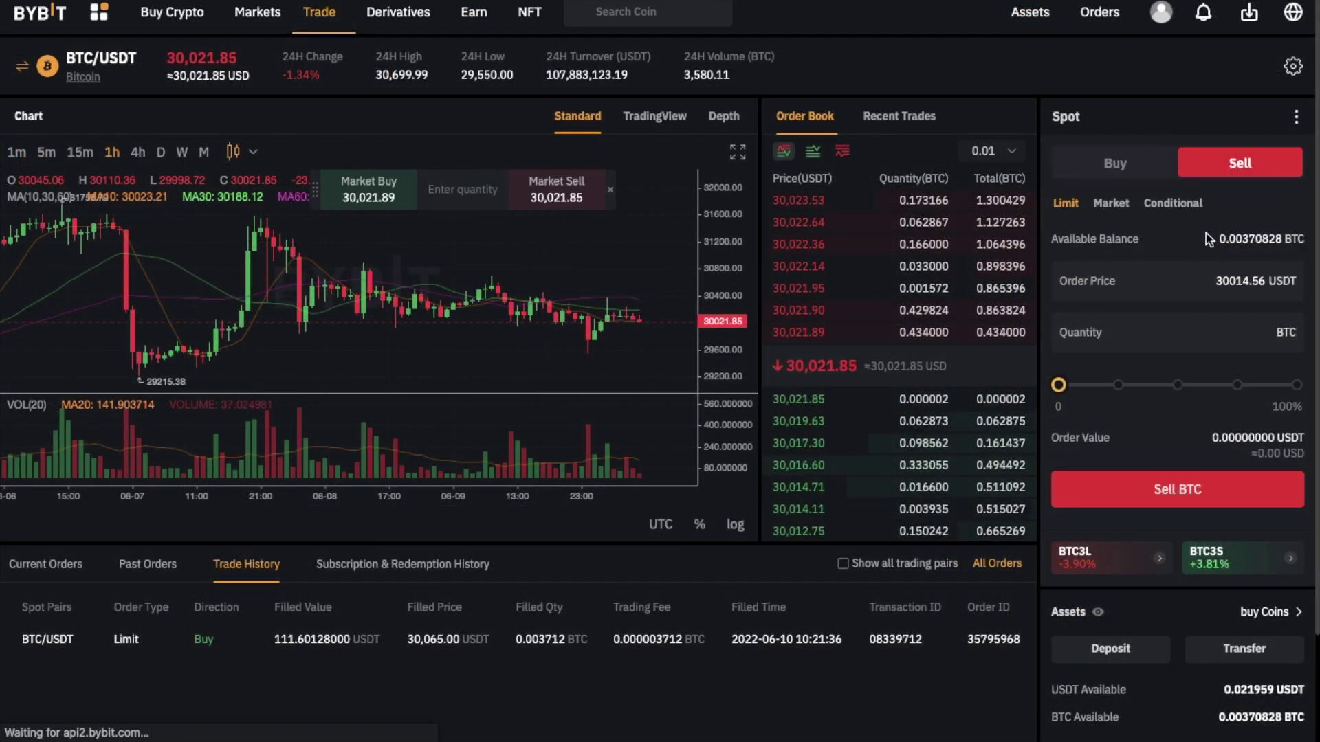
{"action": "left_click", "coordinate": [1113, 205]}
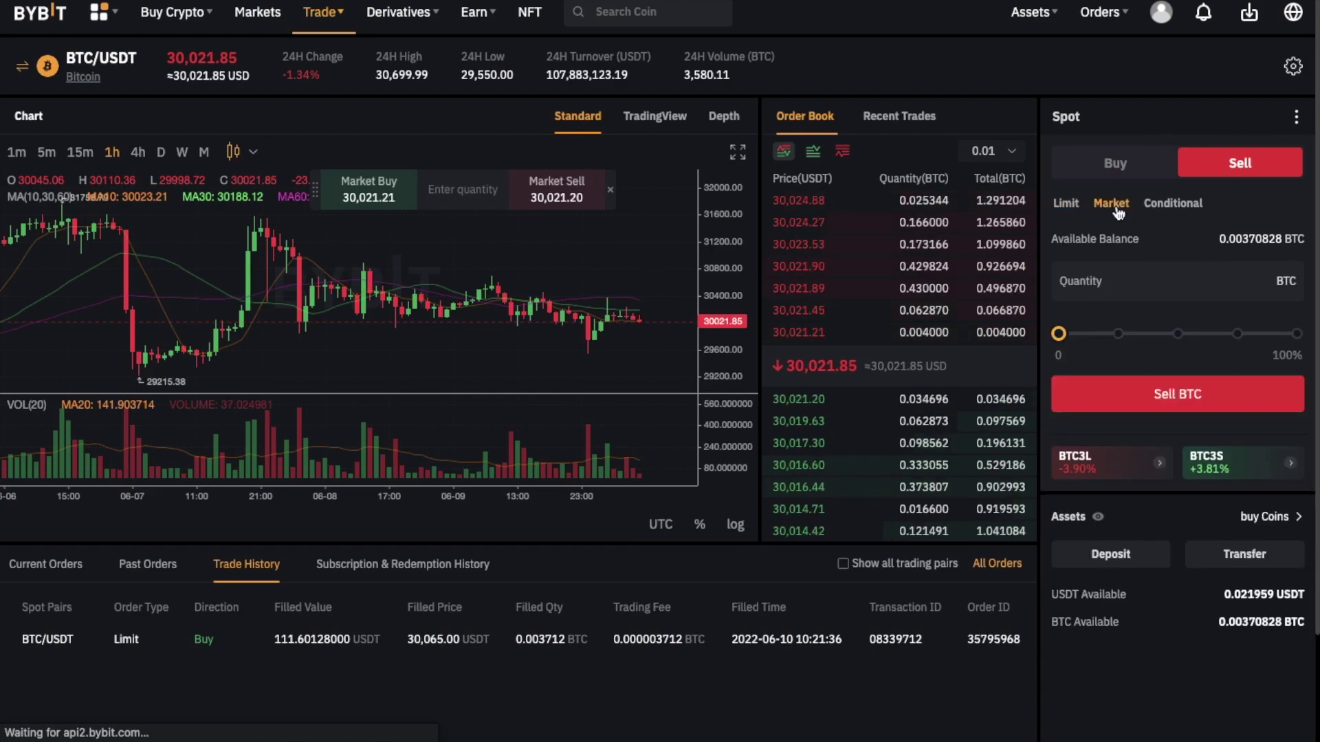
{"action": "left_click", "coordinate": [1072, 209]}
{"action": "left_click_drag", "start_coordinate": [1209, 282], "coordinate": [1313, 282]}
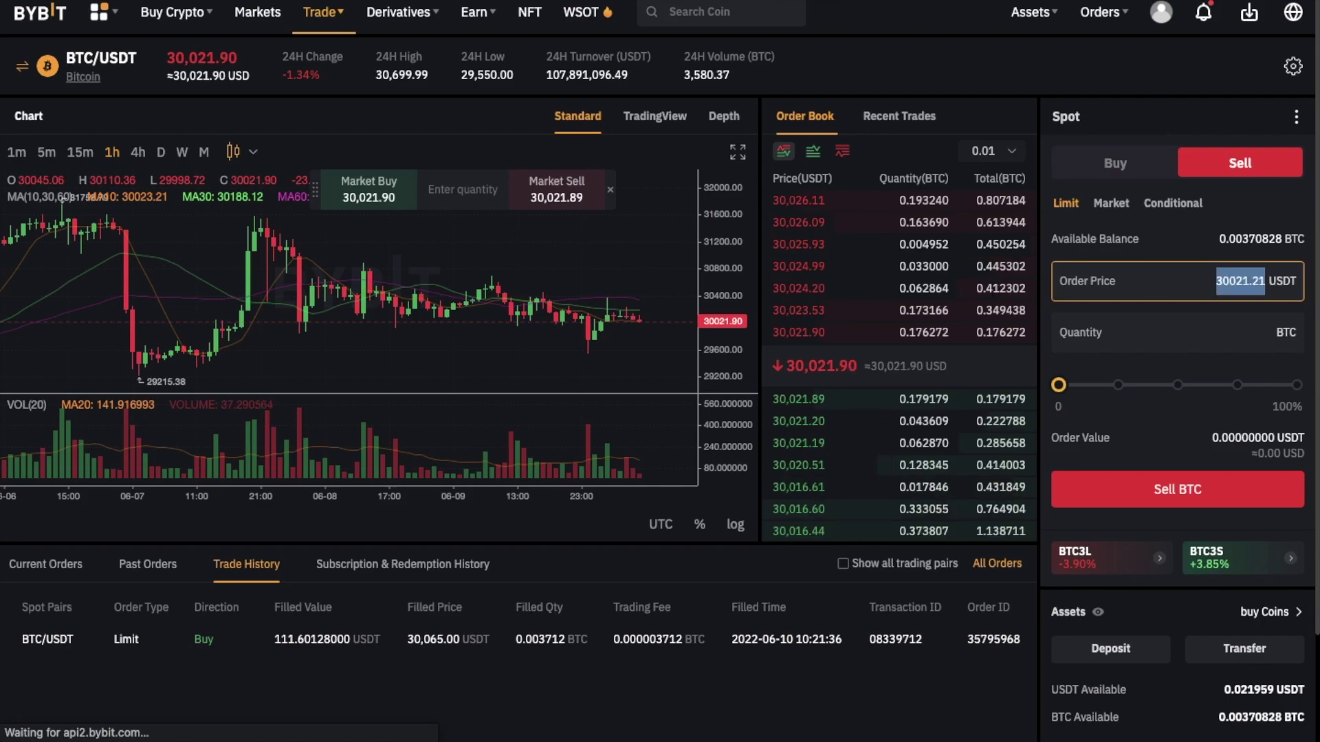
{"action": "type", "text": "35000"}
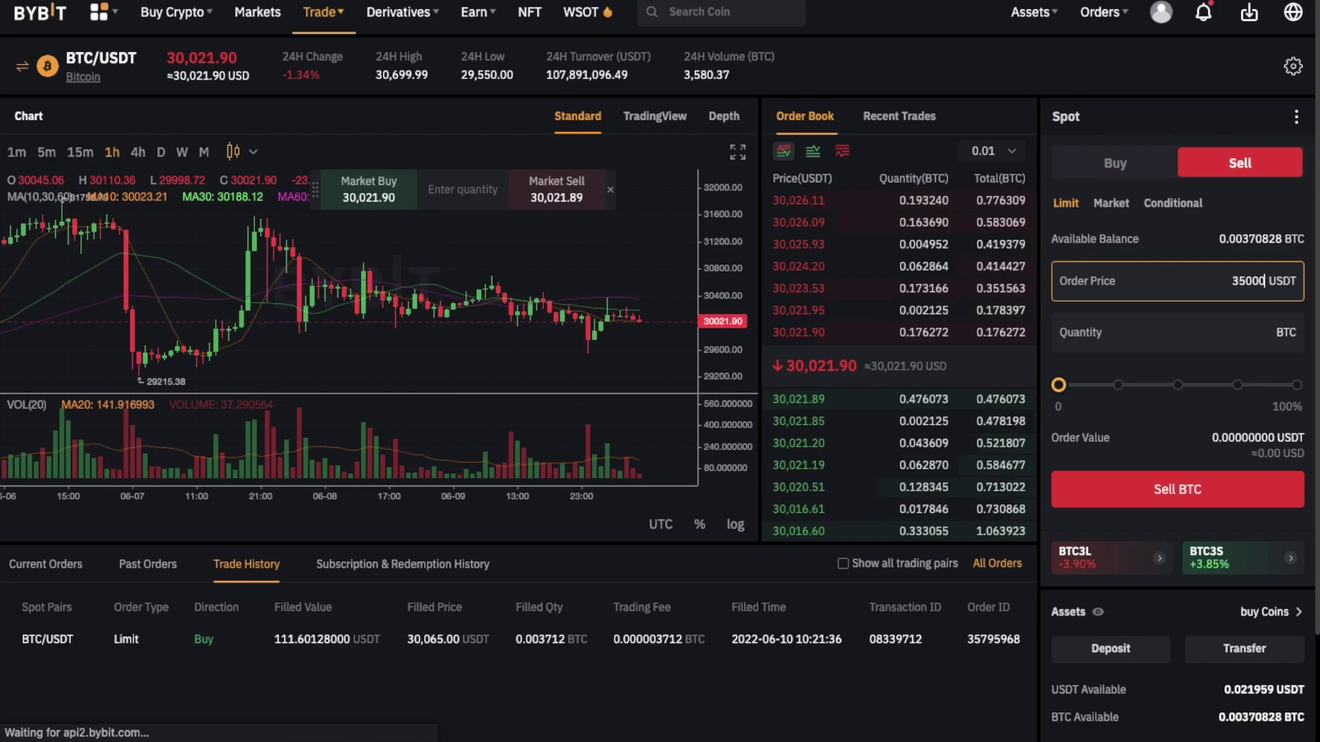
Step: Open the Earn page and scroll through products like USDC Bybit Savings and Dual Asset
{"action": "left_click", "coordinate": [481, 16]}
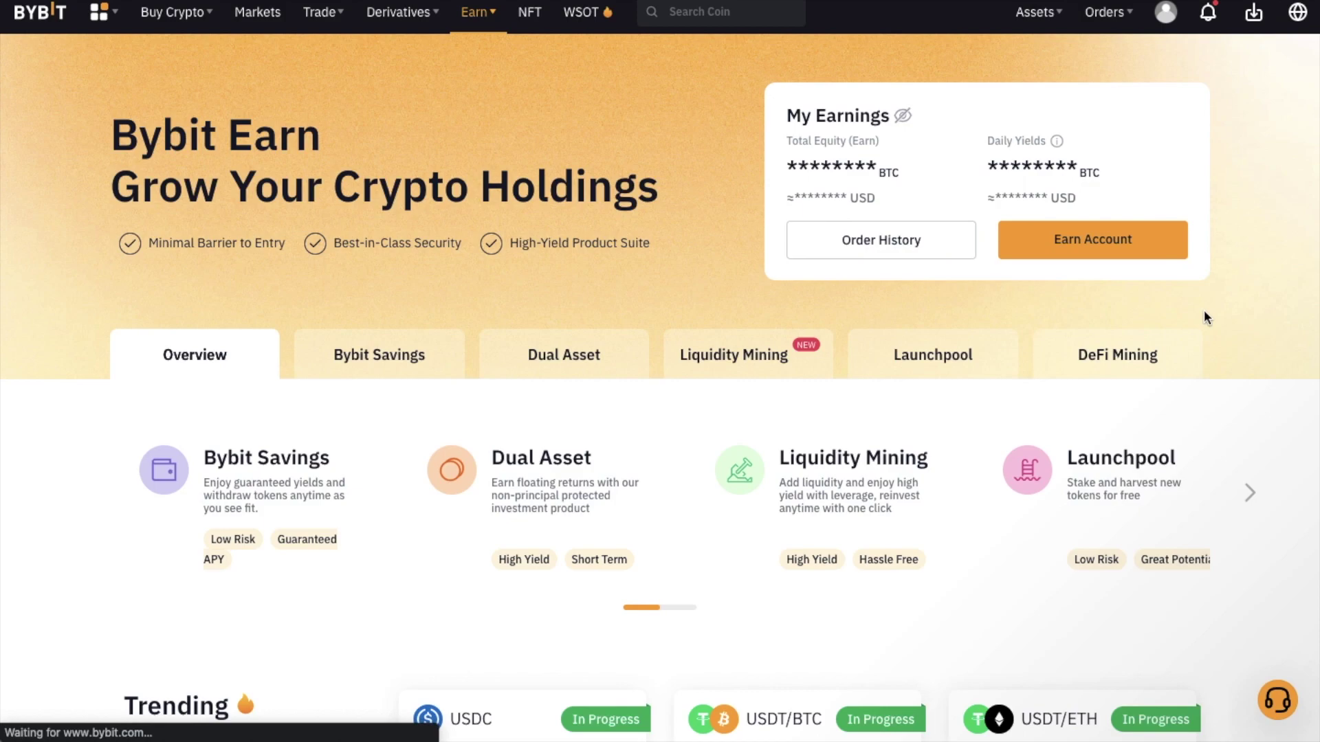
{"action": "scroll", "coordinate": [1204, 312], "scroll_direction": "down", "scroll_amount": 4}
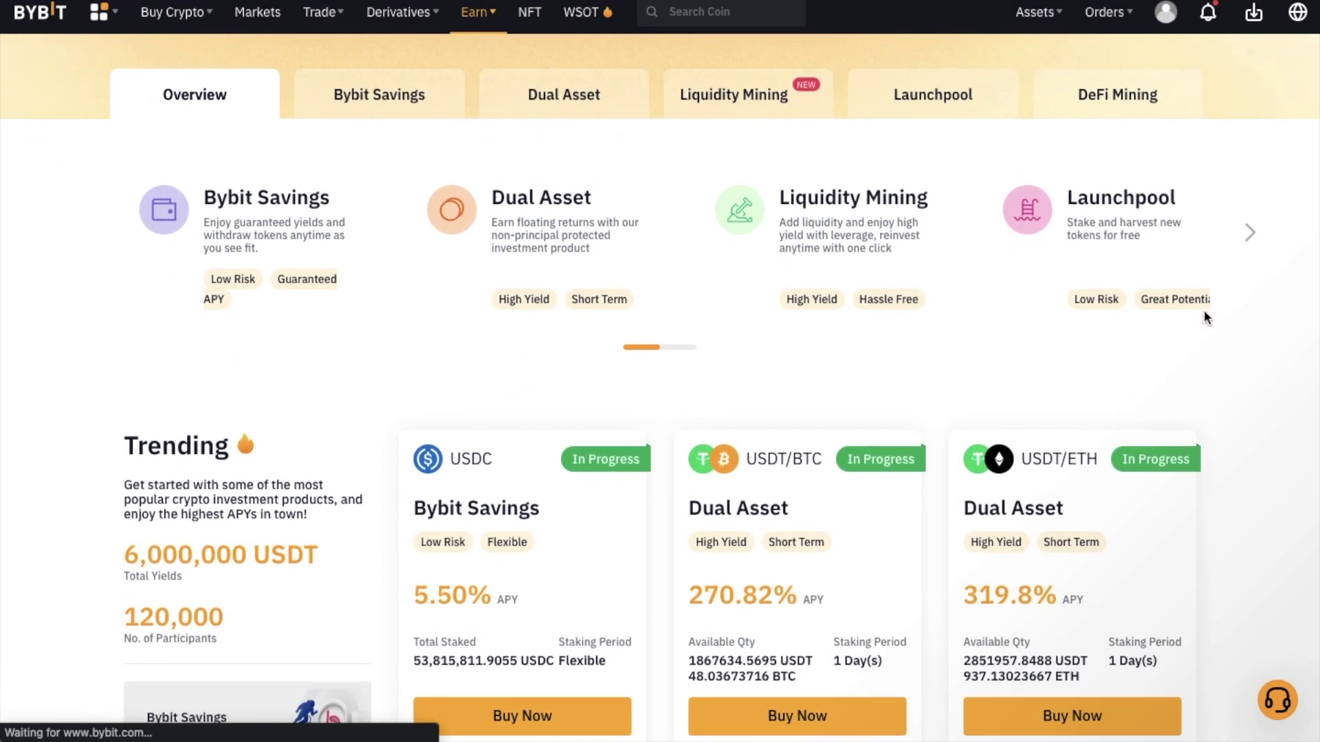
{"action": "scroll", "coordinate": [1207, 319], "scroll_direction": "down", "scroll_amount": 2}
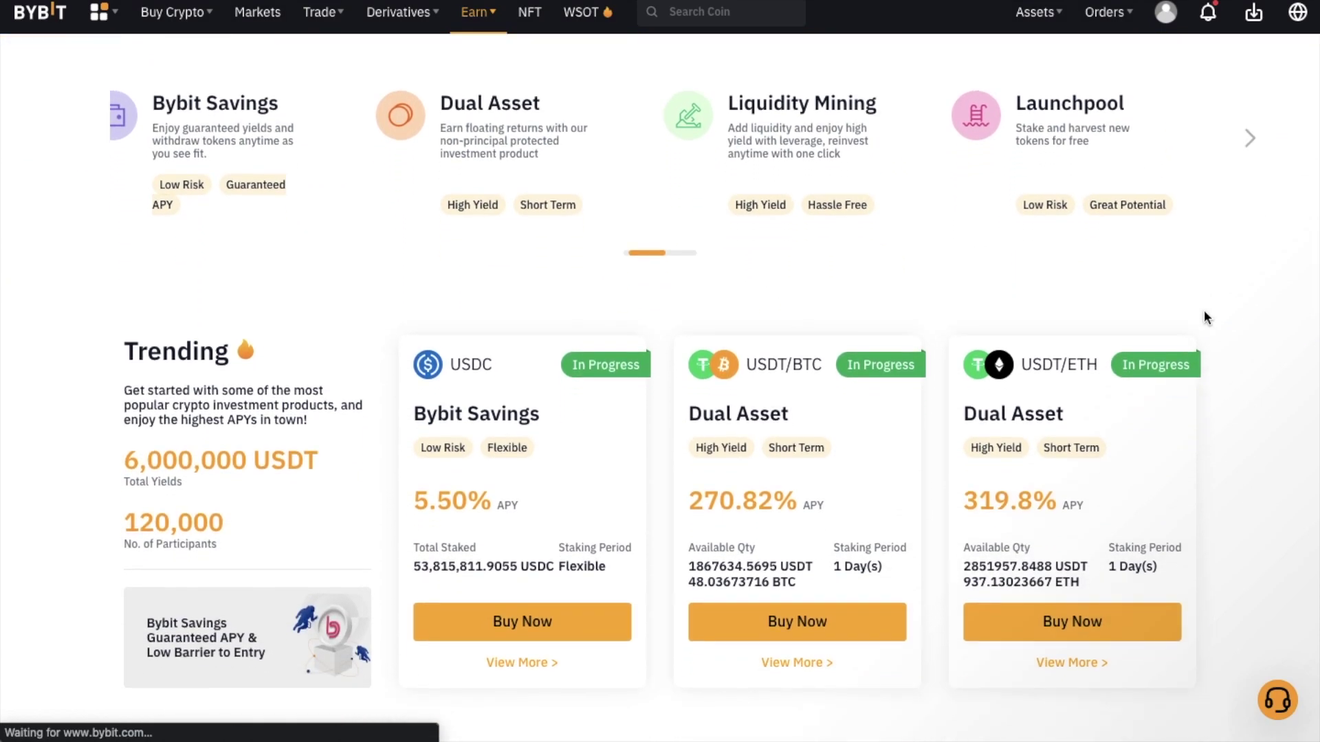
{"action": "scroll", "coordinate": [1204, 317], "scroll_direction": "down", "scroll_amount": 4}
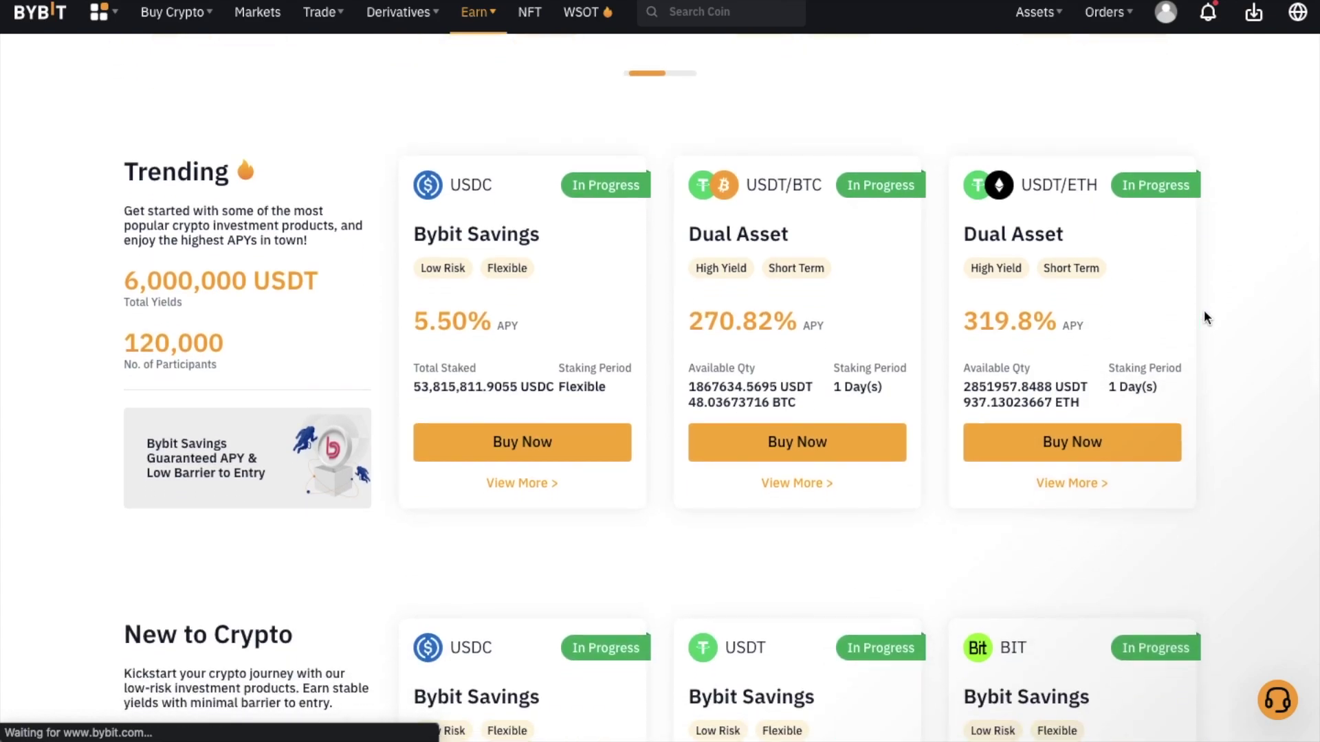
{"action": "scroll", "coordinate": [1204, 317], "scroll_direction": "down", "scroll_amount": 3}
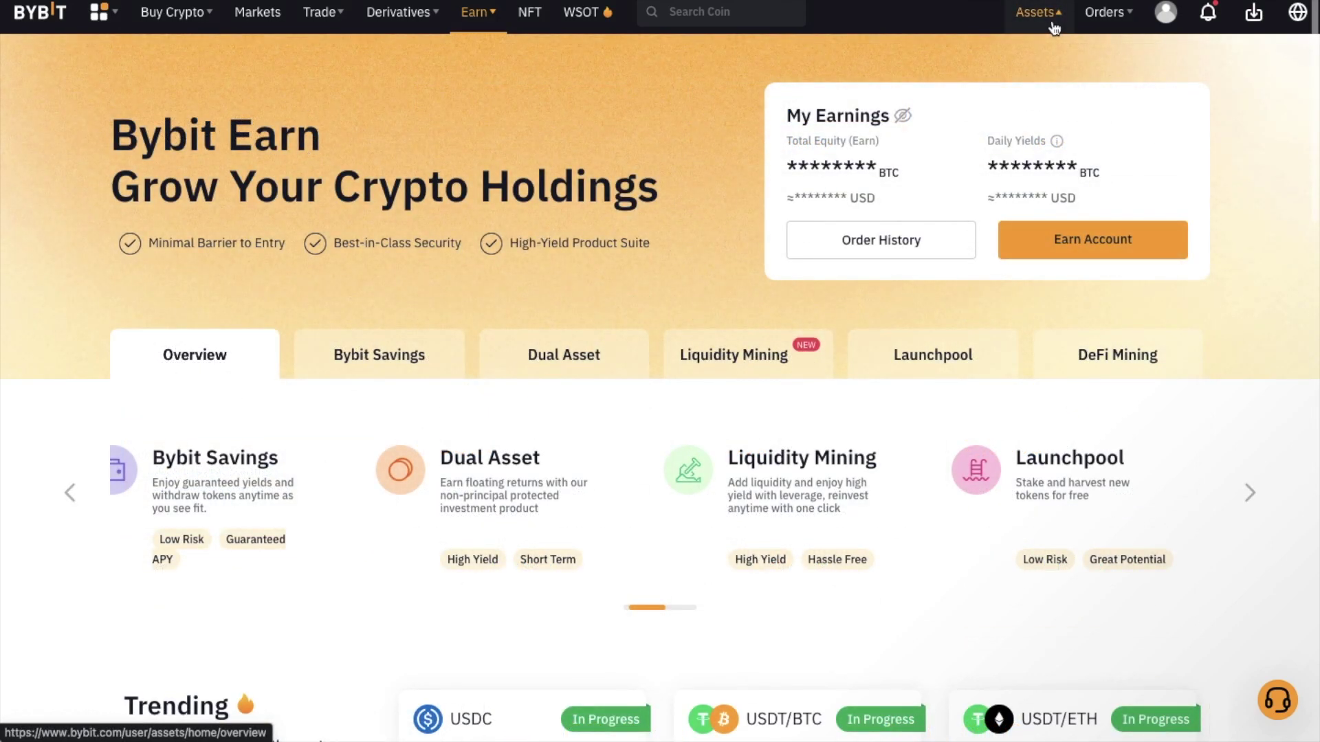
Step: Open the Spot account balances and start a withdrawal
{"action": "mouse_move", "coordinate": [1054, 28]}
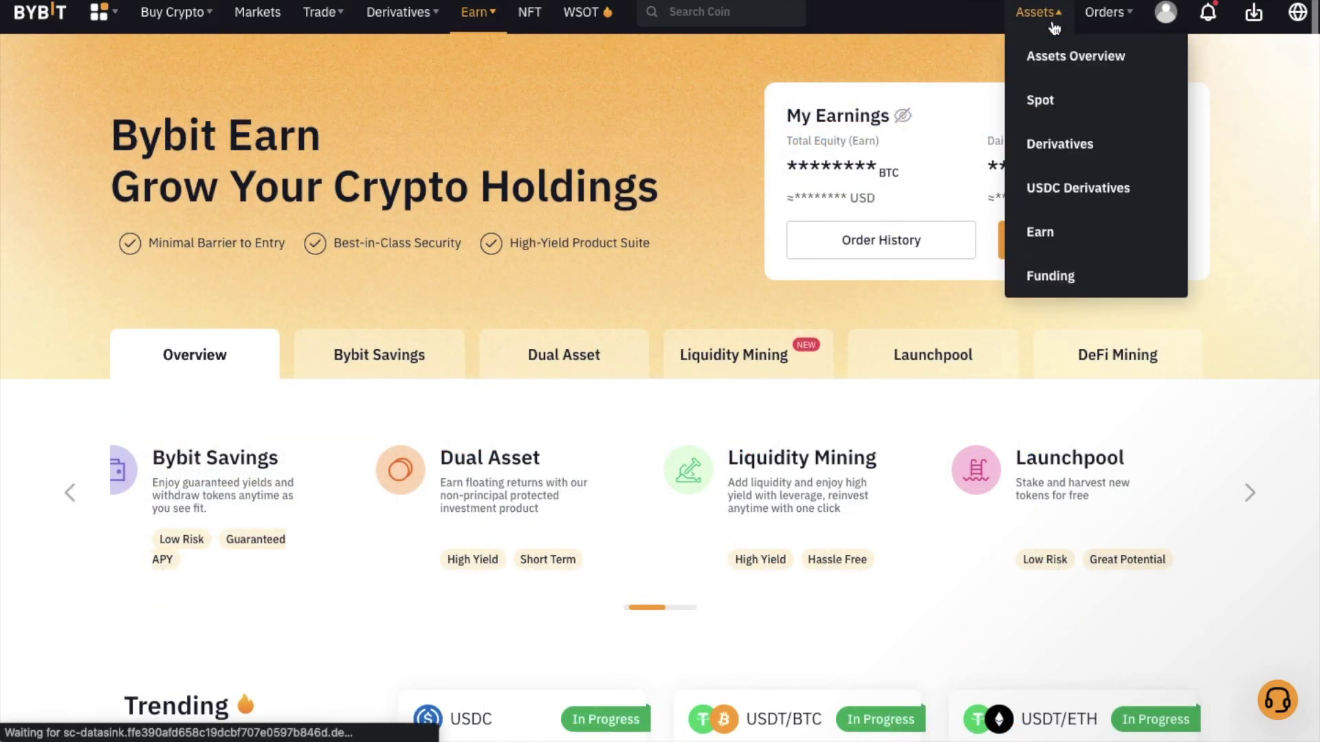
{"action": "left_click", "coordinate": [1039, 101]}
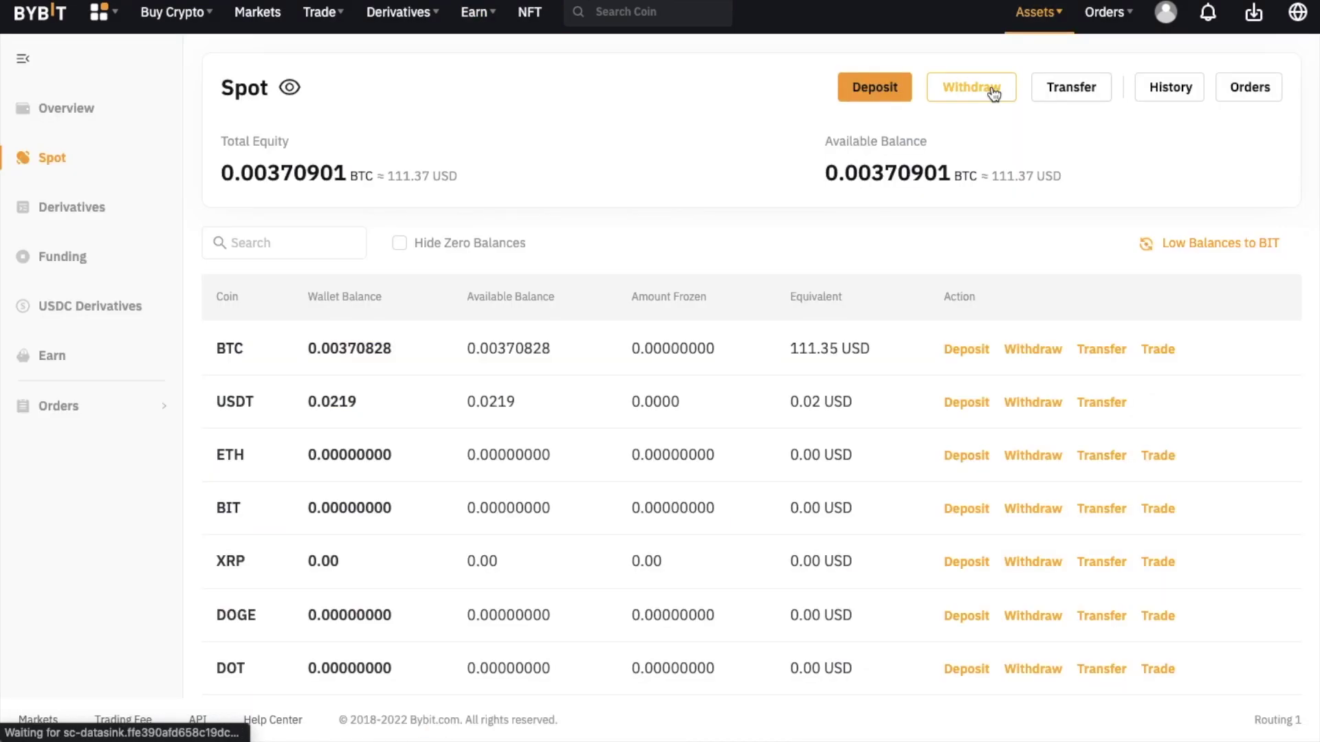
{"action": "left_click", "coordinate": [993, 94]}
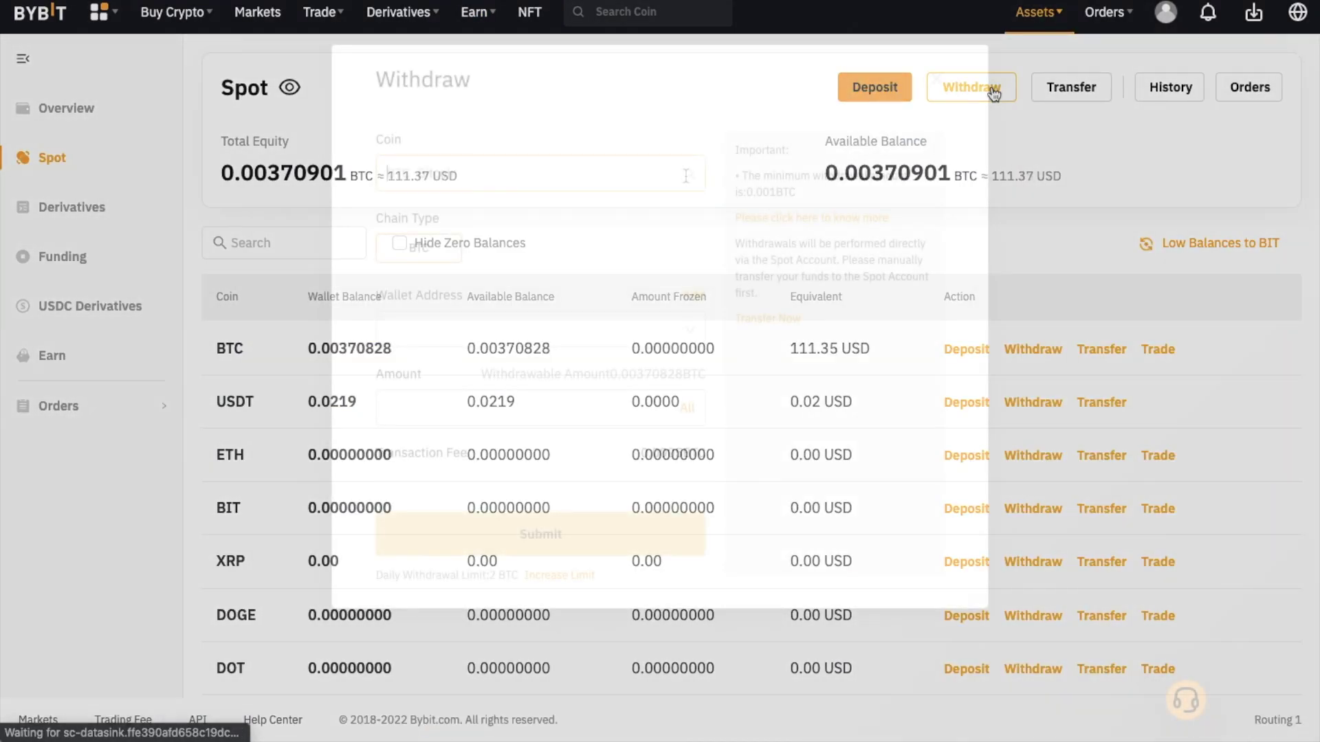
Step: Choose BTC as the withdrawal coin and go to the empty saved-address list
{"action": "left_click", "coordinate": [689, 176]}
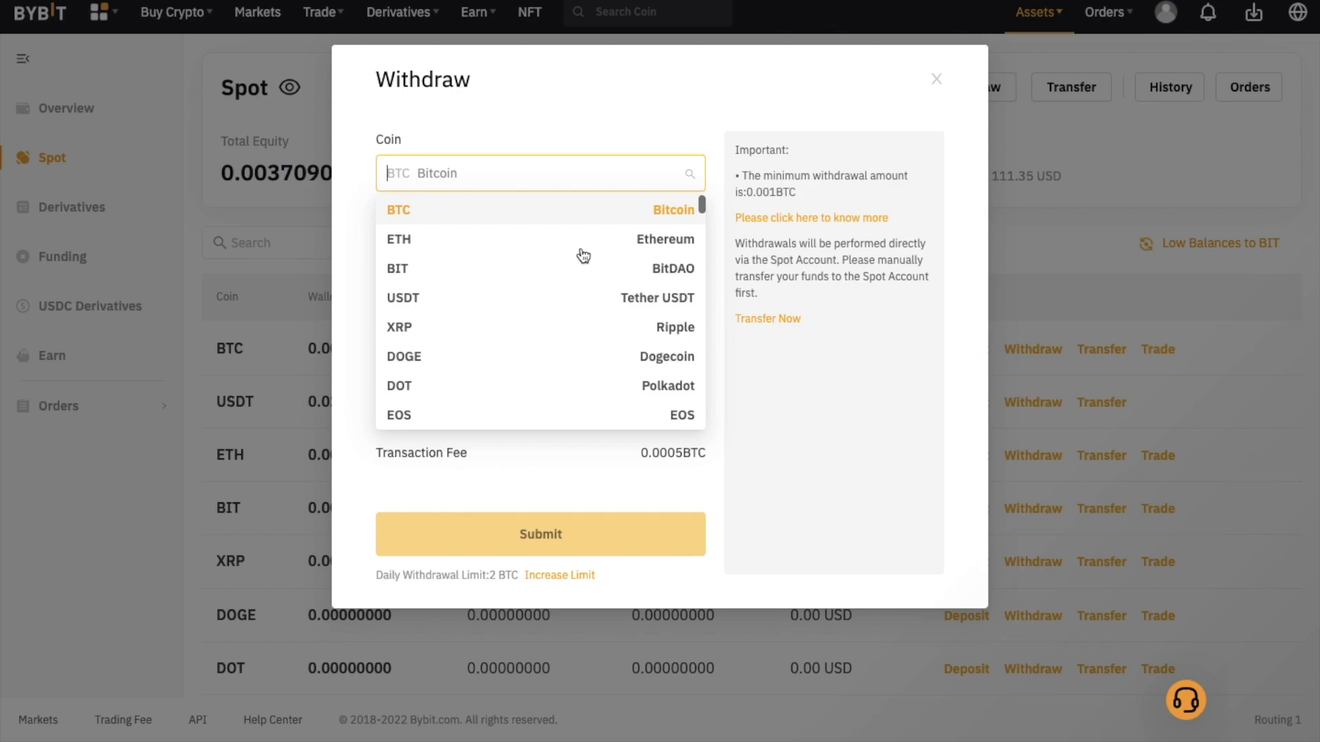
{"action": "left_click", "coordinate": [509, 307]}
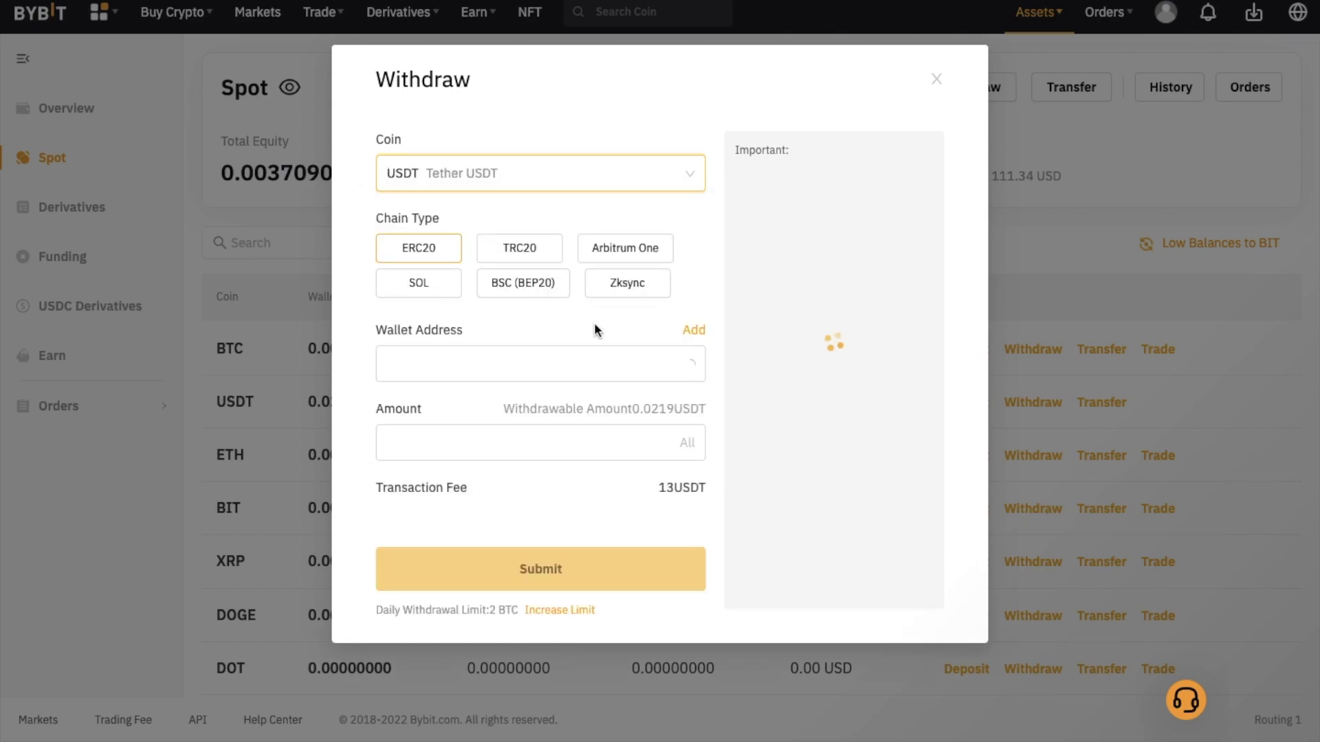
{"action": "left_click", "coordinate": [635, 178]}
{"action": "type", "text": "BTC"}
{"action": "left_click", "coordinate": [589, 205]}
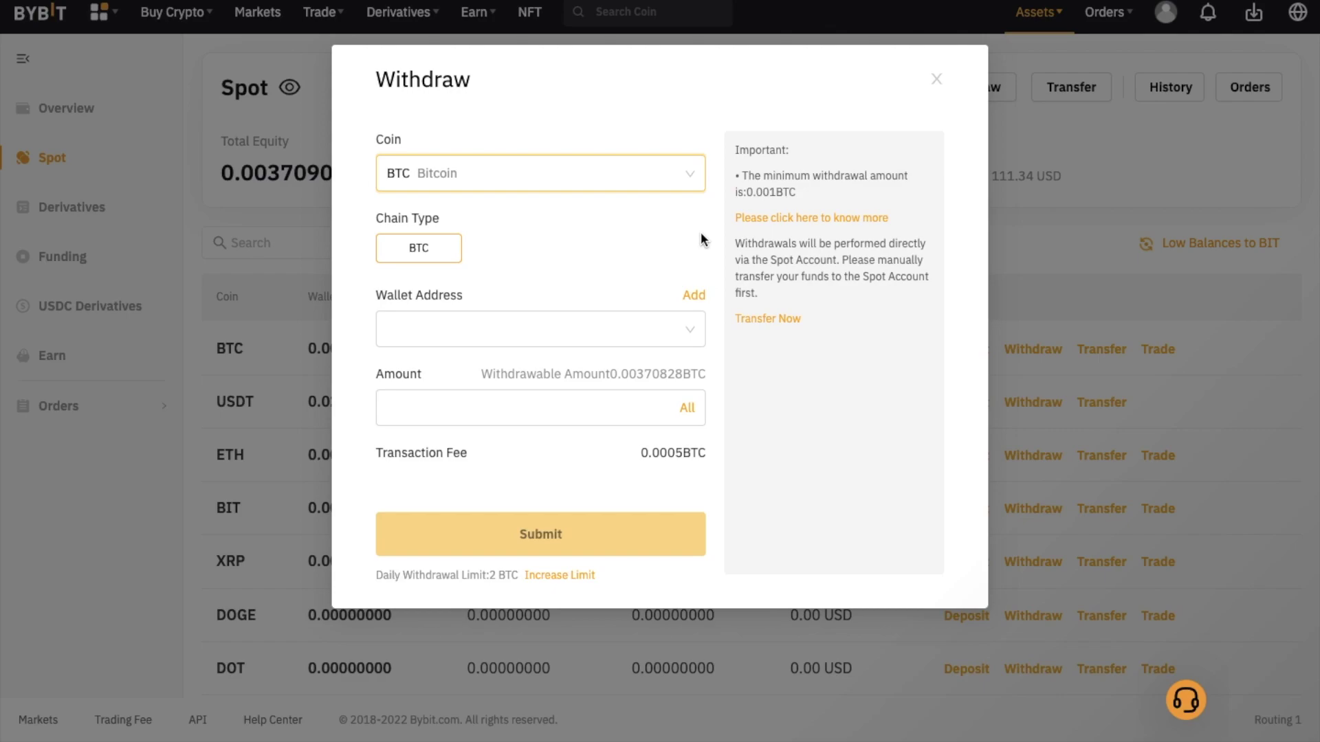
{"action": "left_click", "coordinate": [649, 333]}
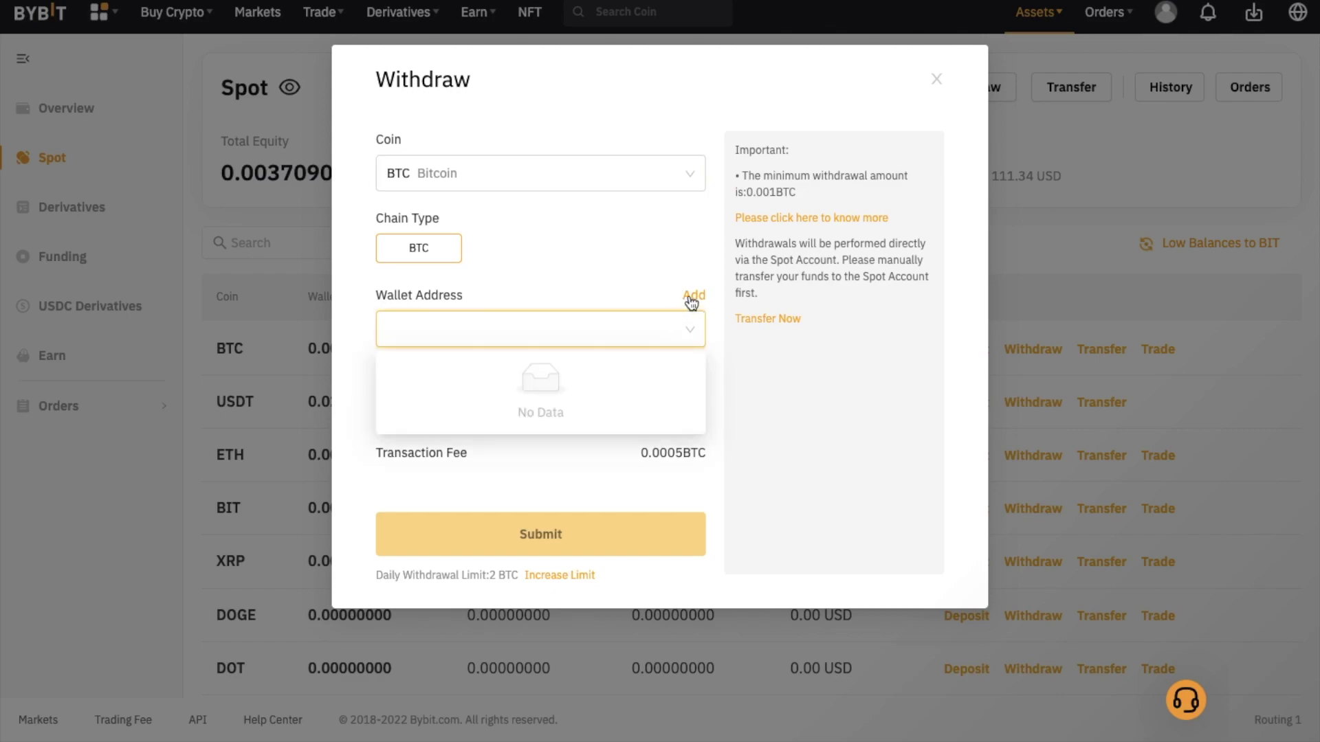
{"action": "left_click", "coordinate": [692, 297]}
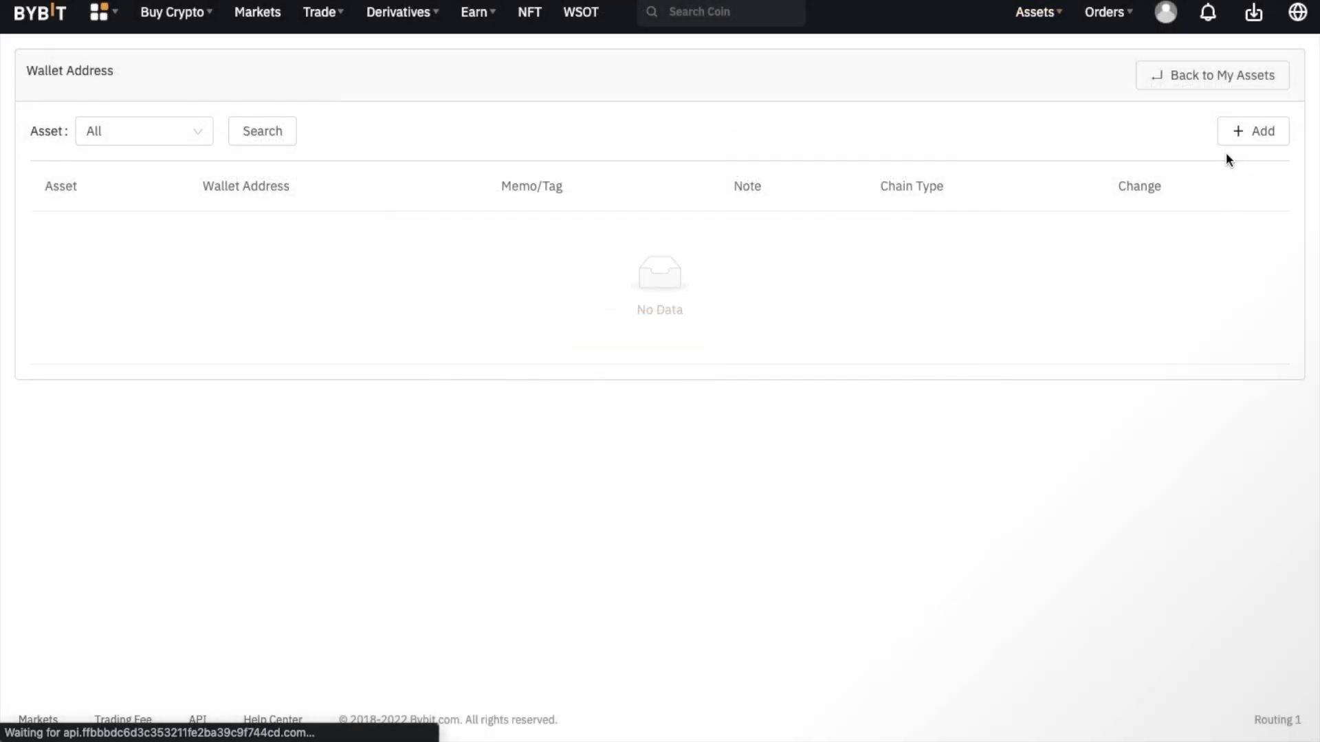
Step: Add the pasted BTC address labelled 'Wallet', verifying with the two-factor code
{"action": "left_click", "coordinate": [1260, 138]}
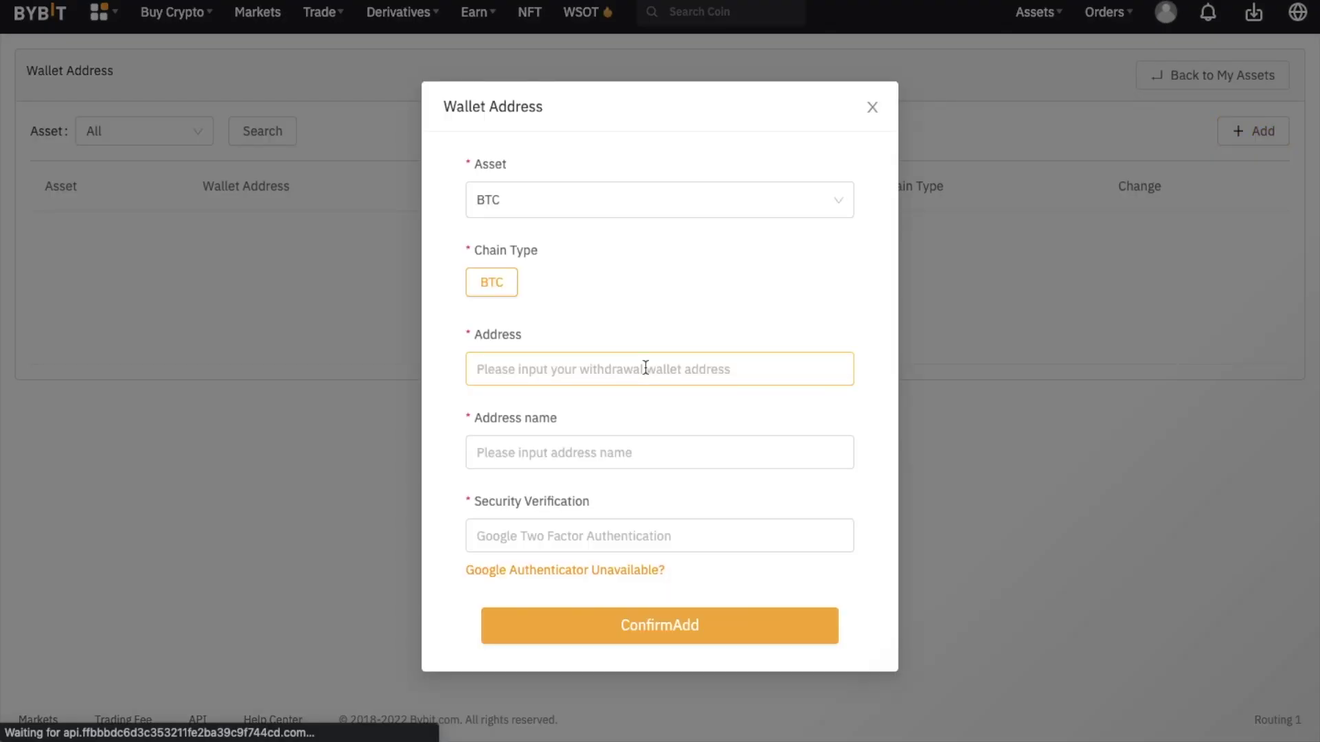
{"action": "left_click", "coordinate": [646, 368]}
{"action": "left_click", "coordinate": [527, 455]}
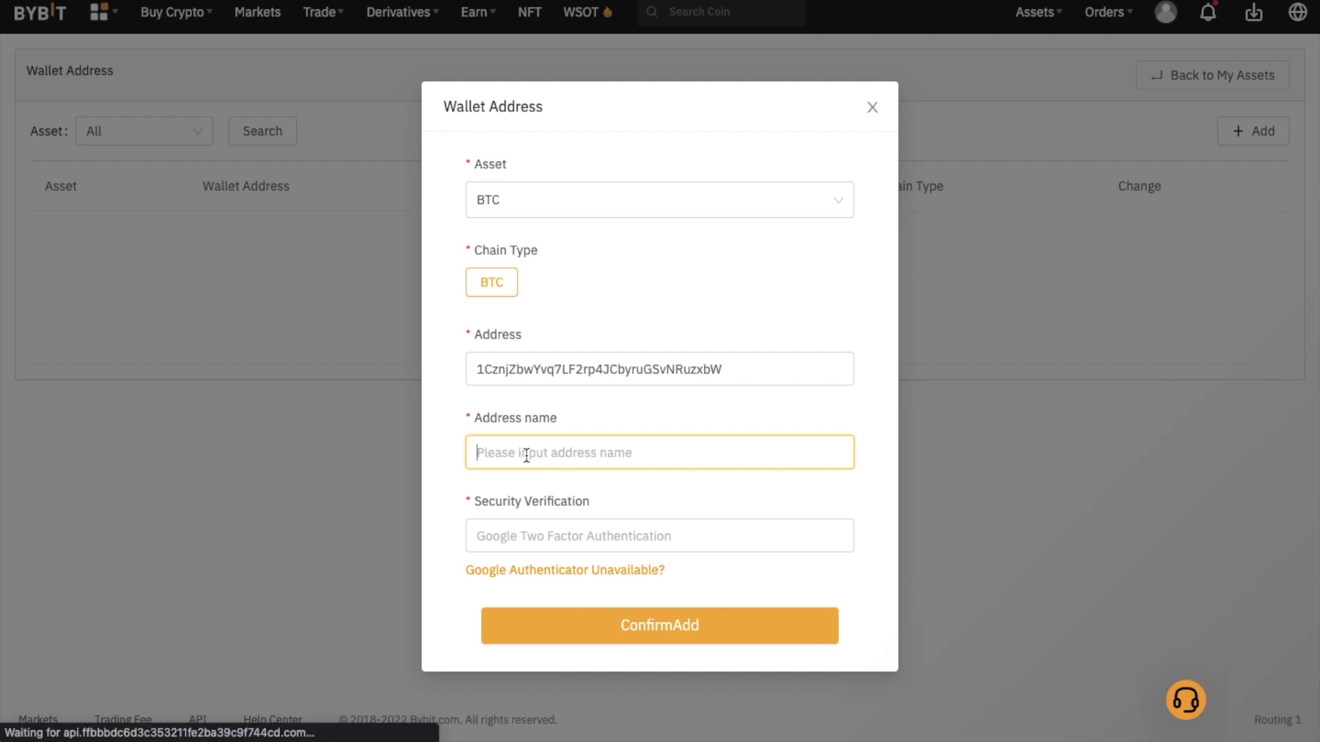
{"action": "type", "text": "Wallet"}
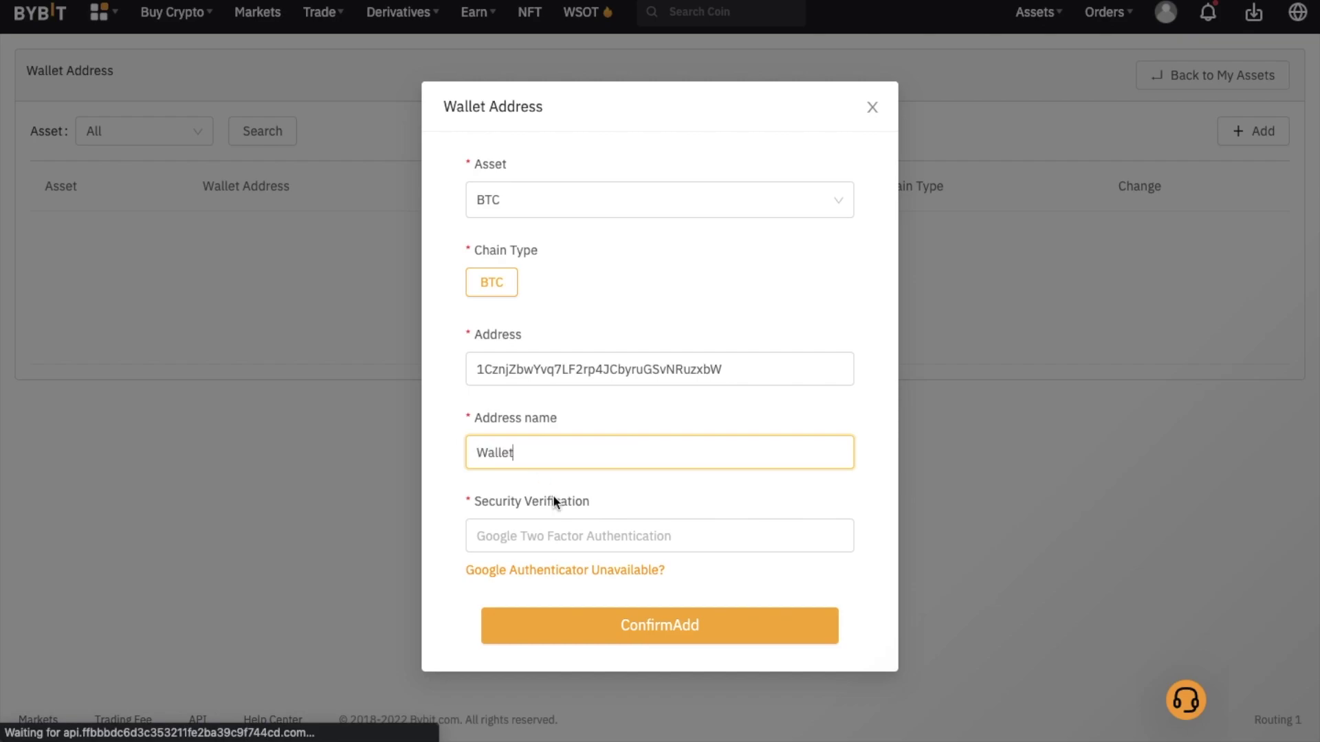
{"action": "left_click", "coordinate": [565, 543]}
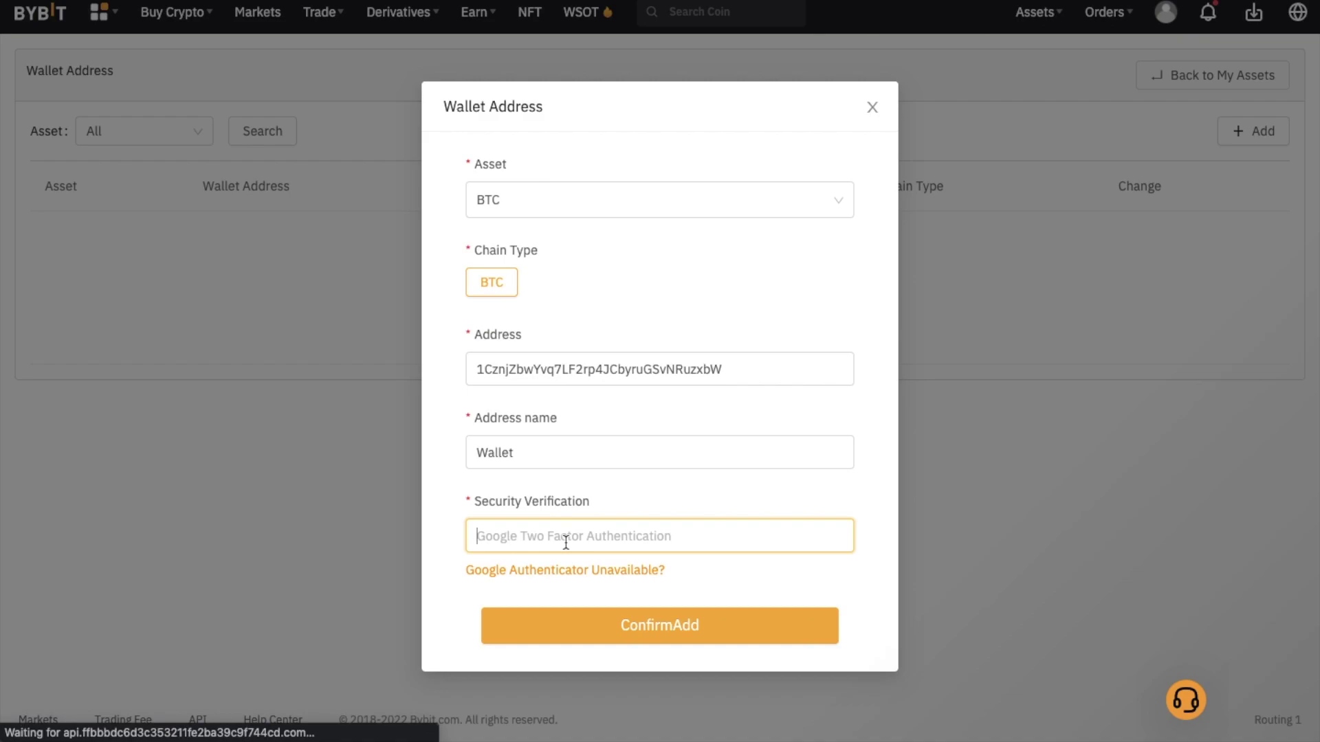
{"action": "left_click", "coordinate": [661, 629]}
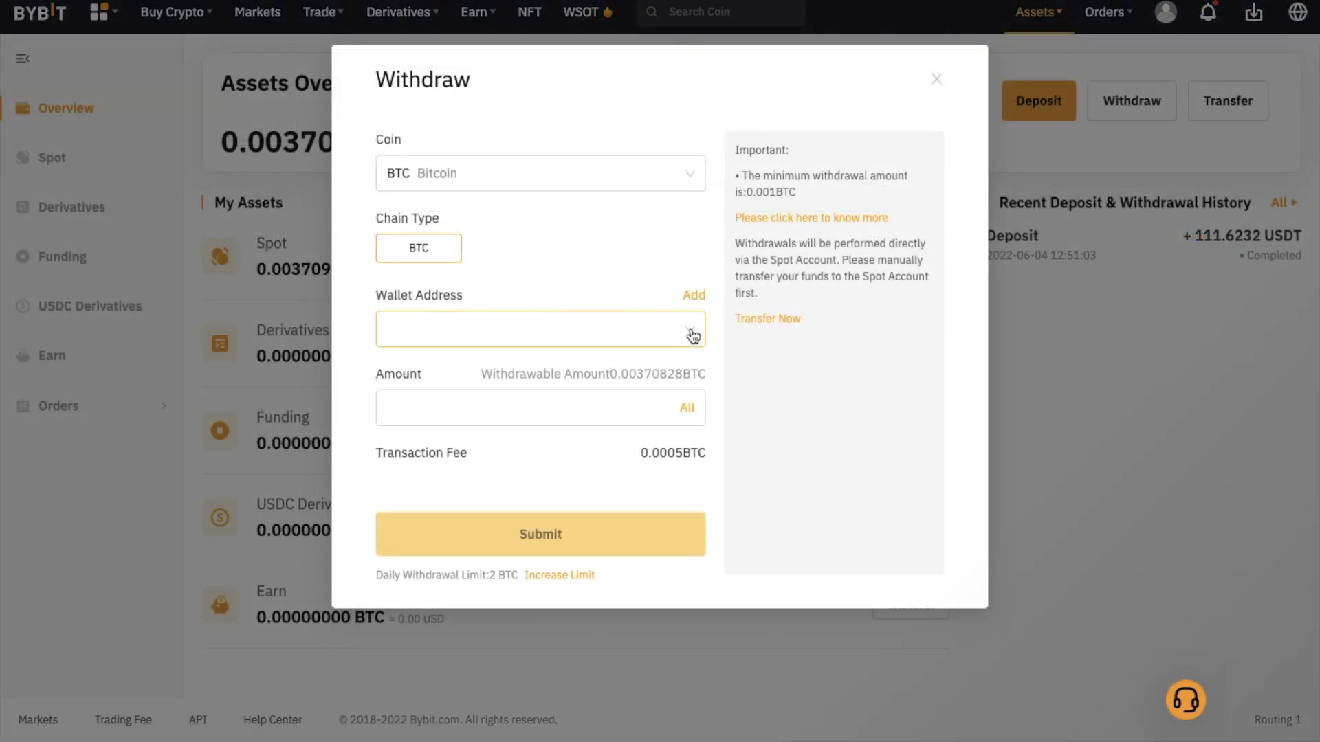
Step: Select the saved 'Wallet' address and fill the full 0.00320828 BTC amount
{"action": "left_click", "coordinate": [691, 333]}
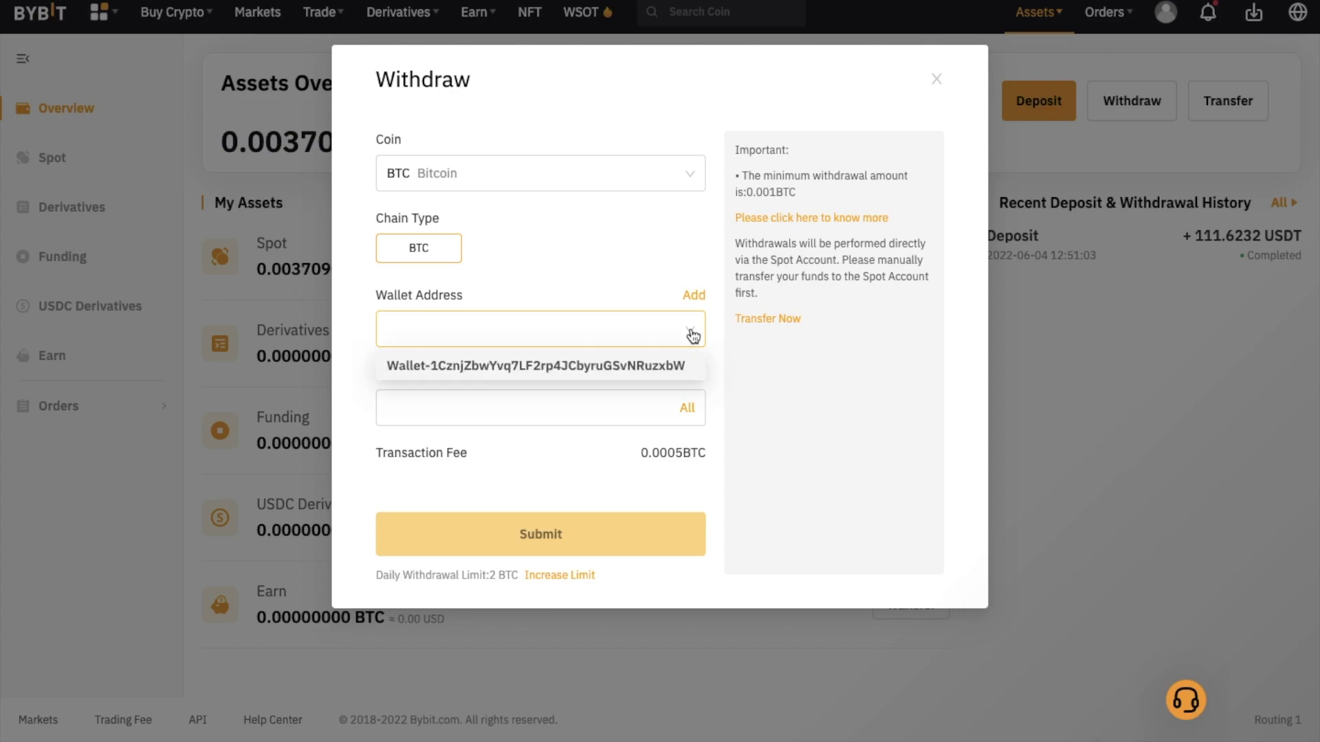
{"action": "left_click", "coordinate": [669, 368]}
{"action": "left_click", "coordinate": [686, 410]}
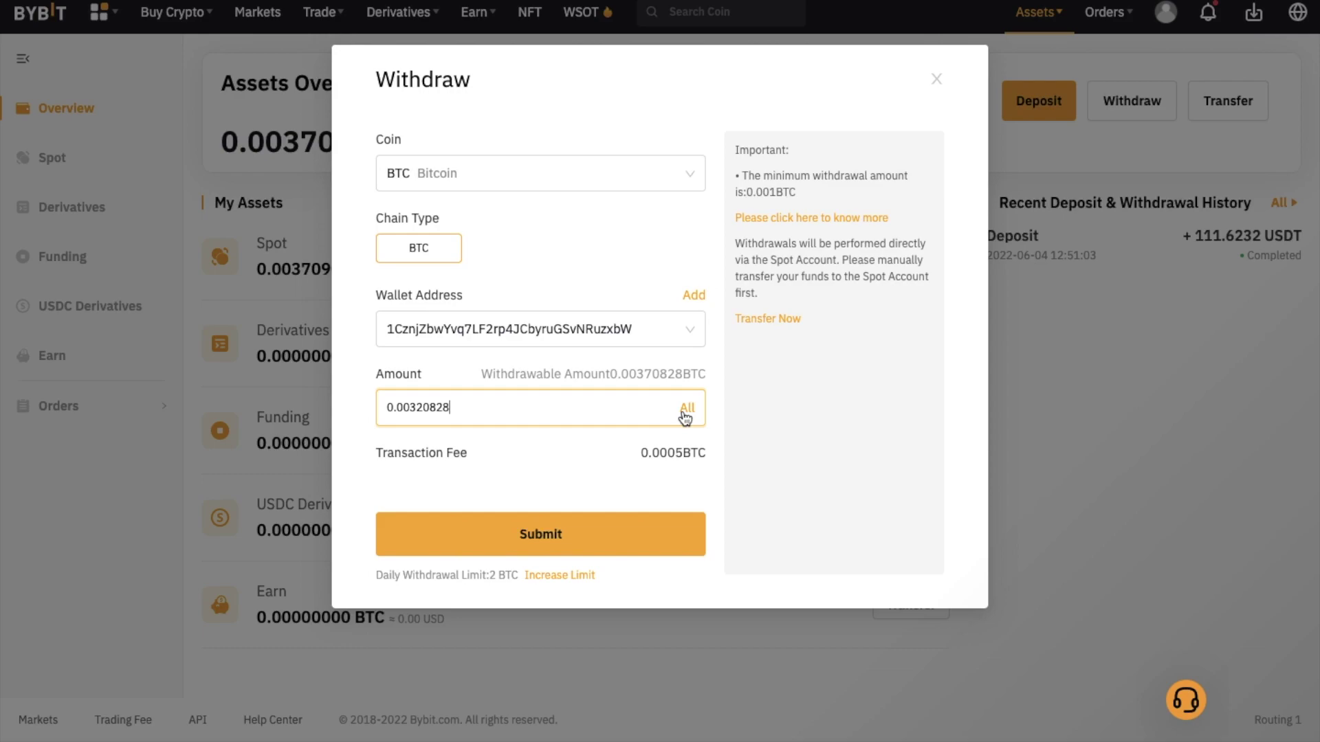